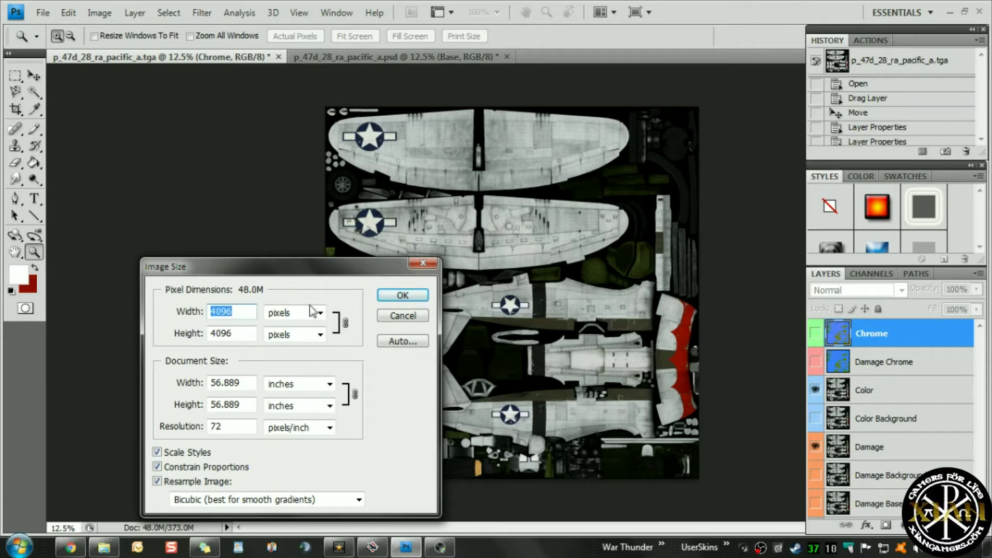
# Apply the 4096 by 4096 image size, then zoom to 25% and pan onto the wing panels
pyautogui.click(401, 295)
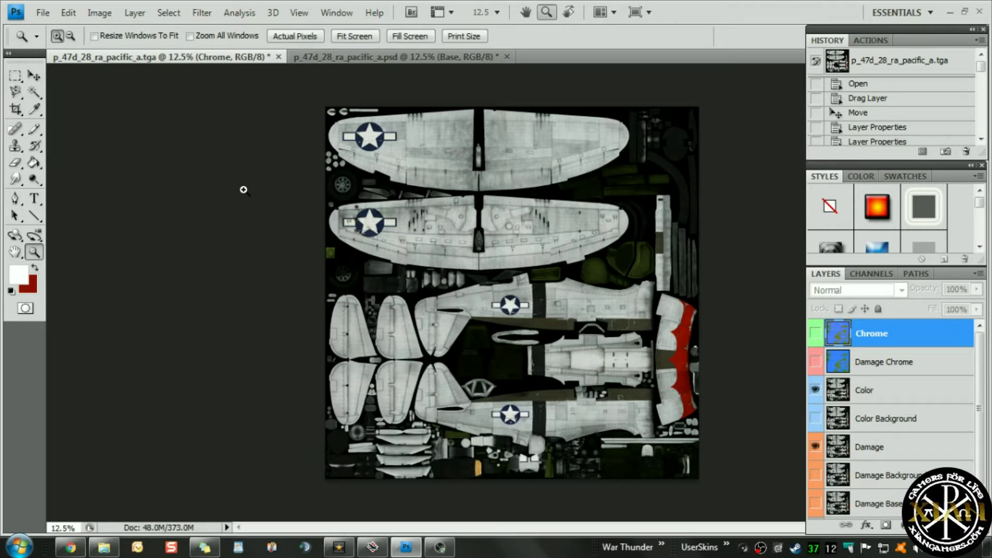
pyautogui.click(538, 162)
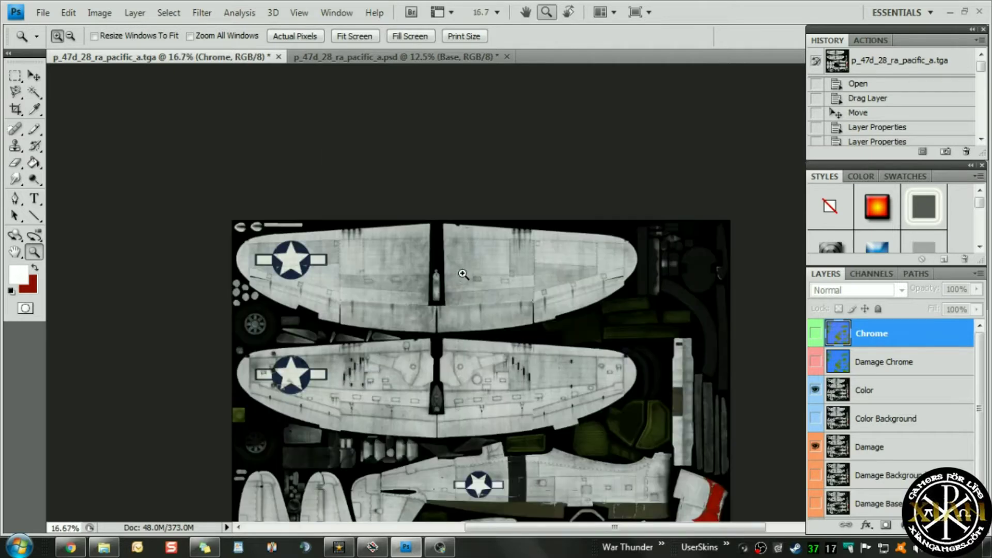
pyautogui.click(465, 311)
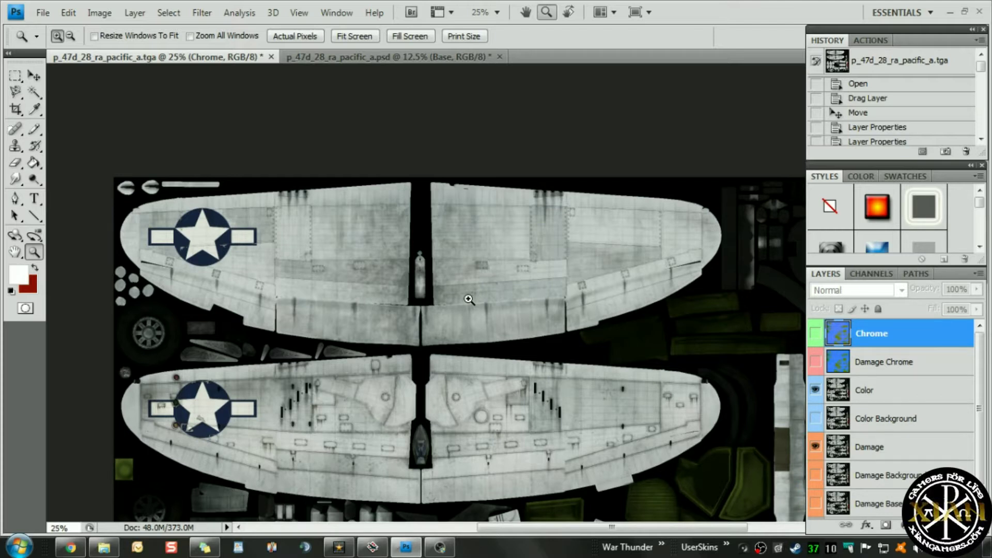
pyautogui.click(15, 252)
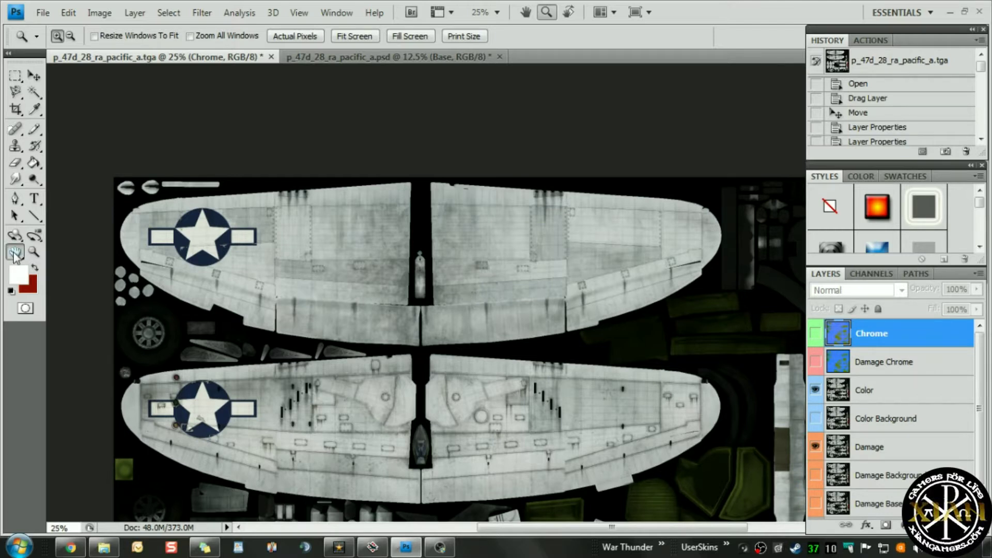
pyautogui.moveTo(571, 285); pyautogui.dragTo(510, 204)
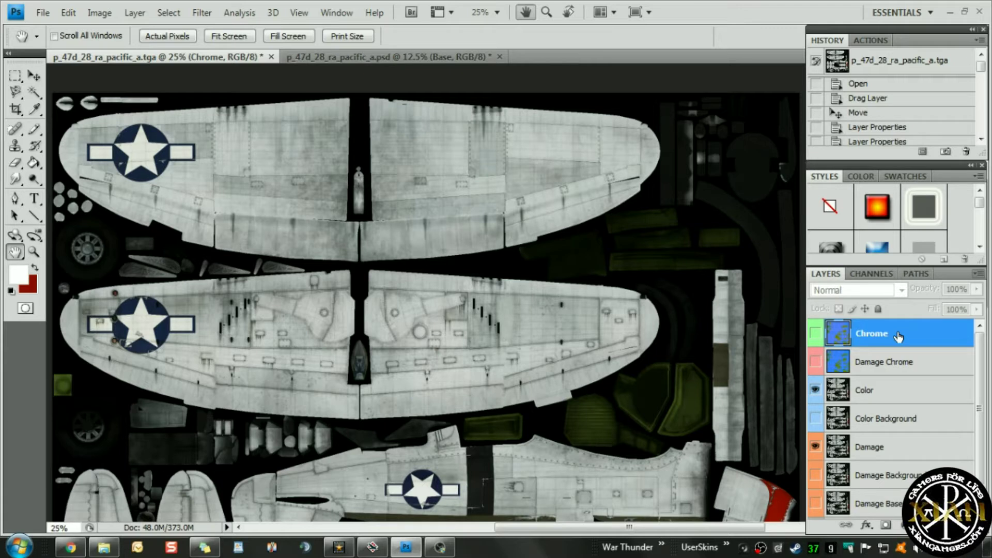
# Turn on the Chrome layer and isolate its plain white Alpha 1 channel
pyautogui.click(816, 333)
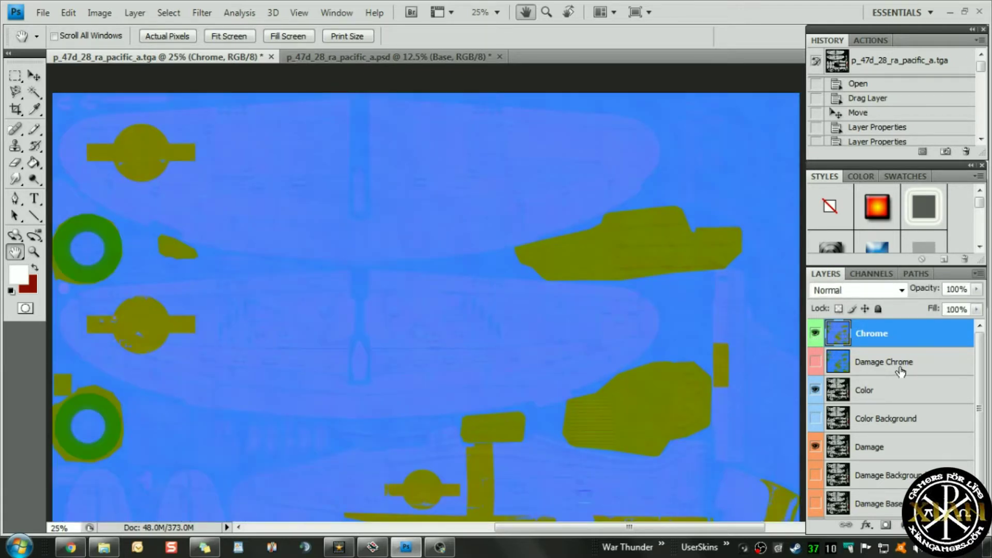
pyautogui.click(877, 278)
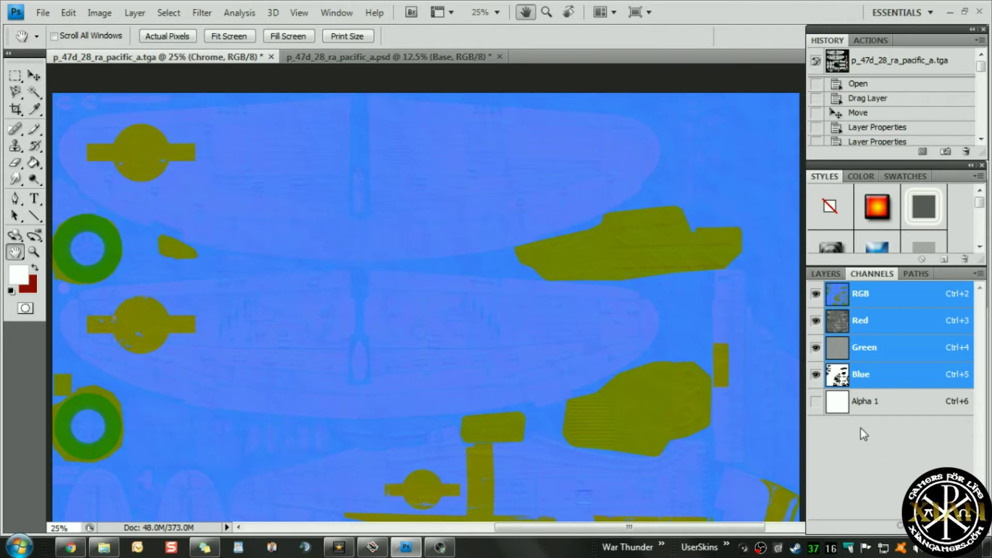
pyautogui.click(837, 402)
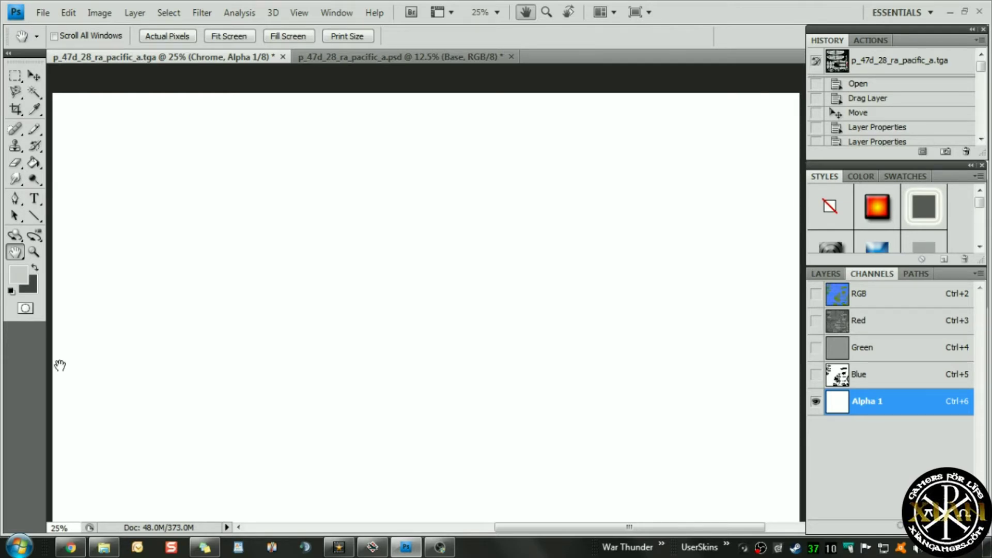
pyautogui.click(19, 275)
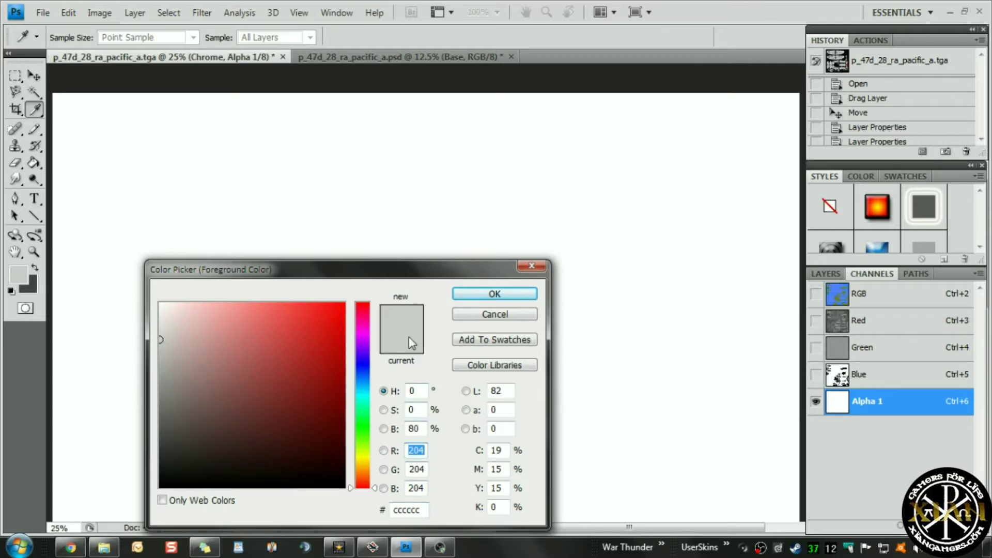
# Paint Bucket the Alpha 1 channel with the #cccccc light grey foreground colour
pyautogui.click(489, 296)
pyautogui.click(37, 166)
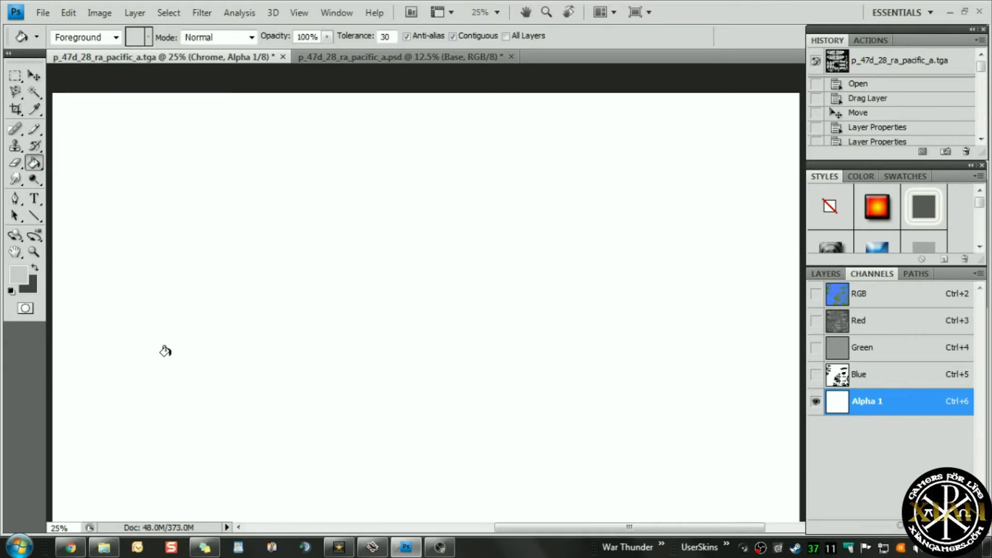
pyautogui.click(331, 272)
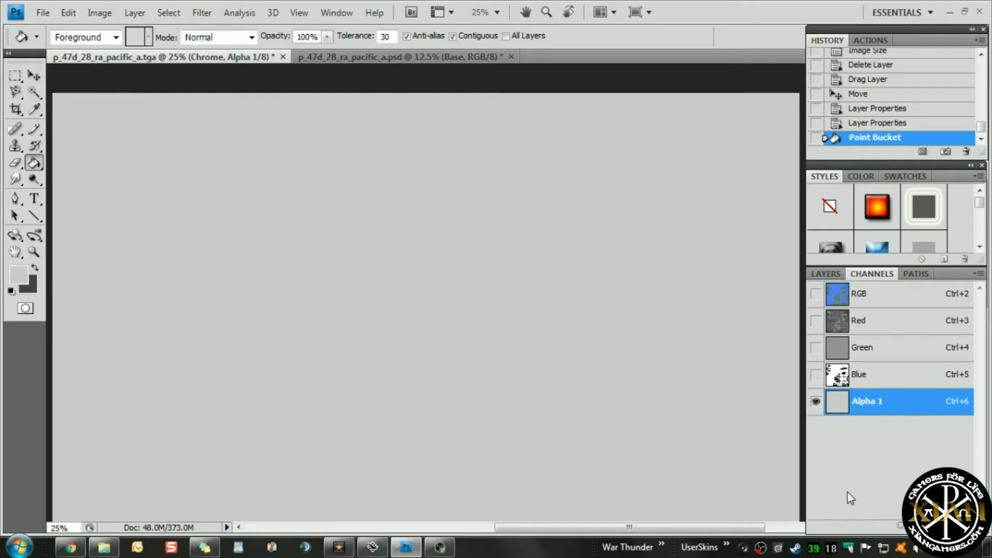
# Restore the RGB channels, hide Alpha 1, and show Damage Chrome while hiding Chrome
pyautogui.click(816, 294)
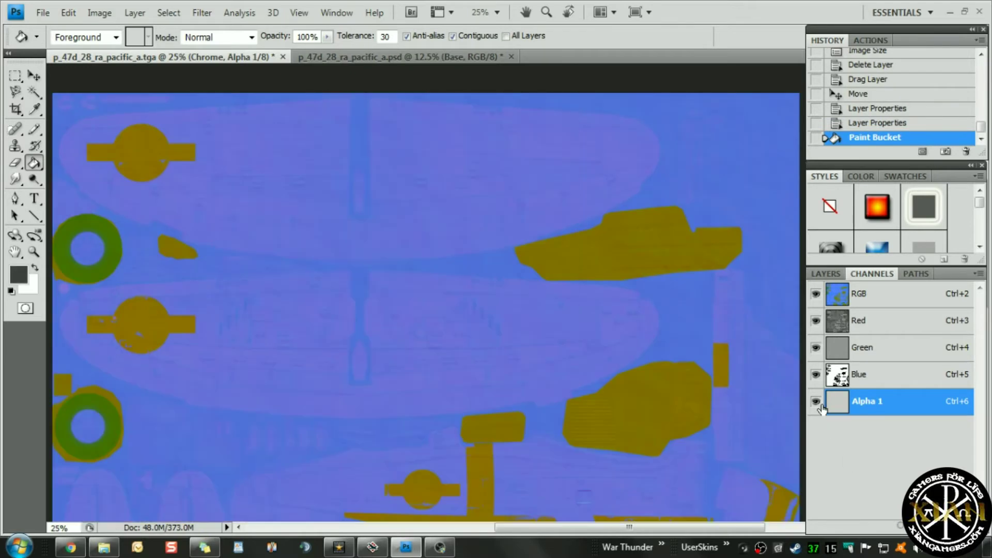
pyautogui.click(815, 402)
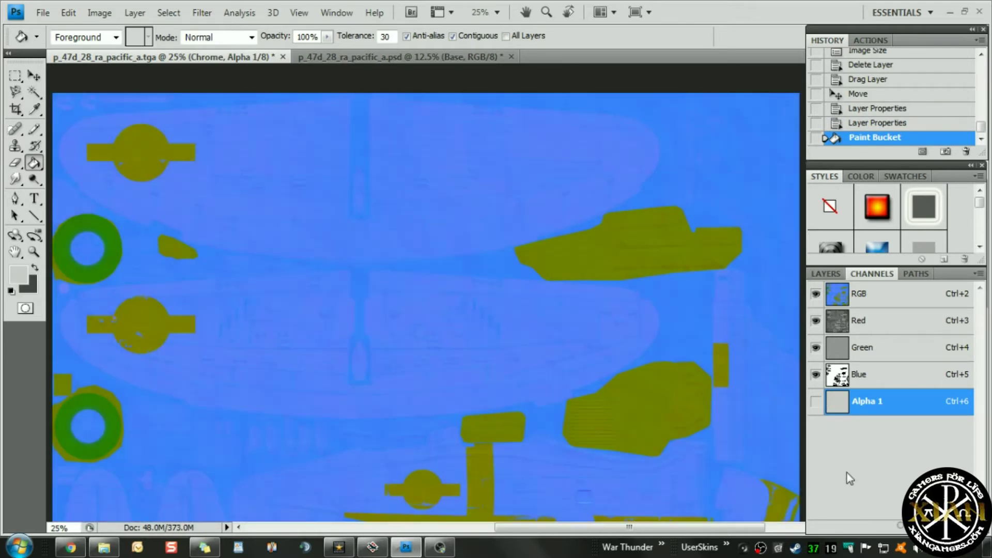
pyautogui.click(836, 274)
pyautogui.click(816, 361)
pyautogui.click(815, 333)
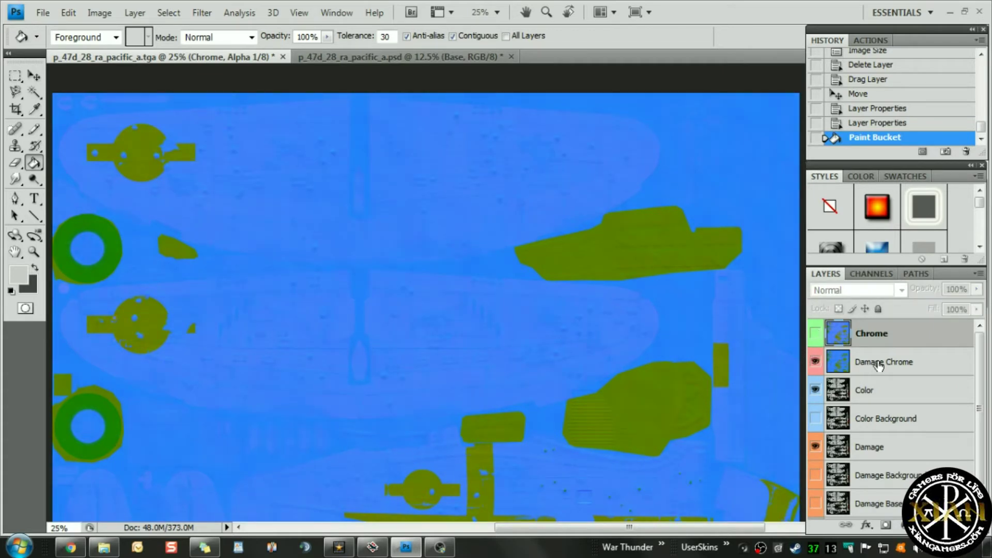
# Check the Damage Chrome and Color layers' channels, hide Damage Chrome, and leave Color active
pyautogui.click(878, 365)
pyautogui.click(874, 279)
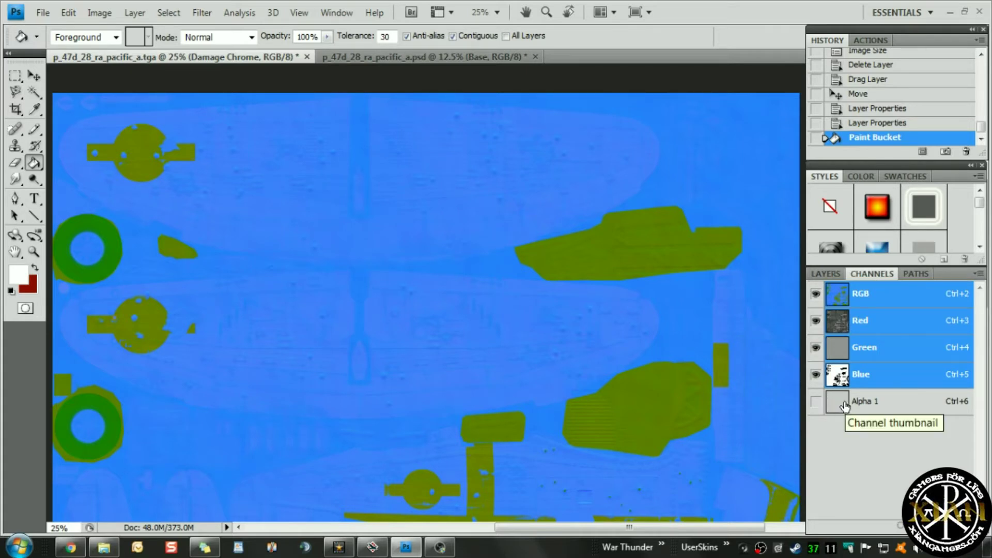
pyautogui.click(824, 274)
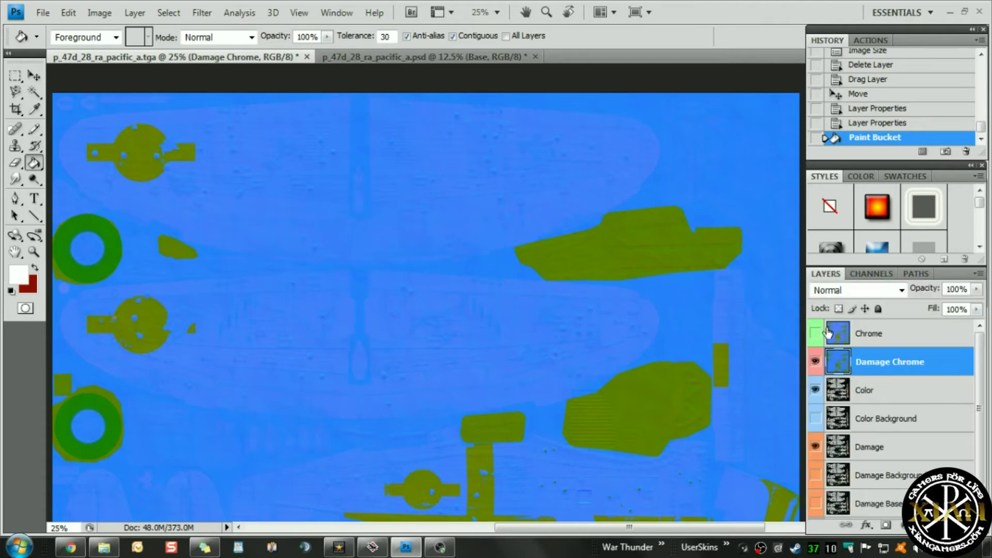
pyautogui.click(816, 361)
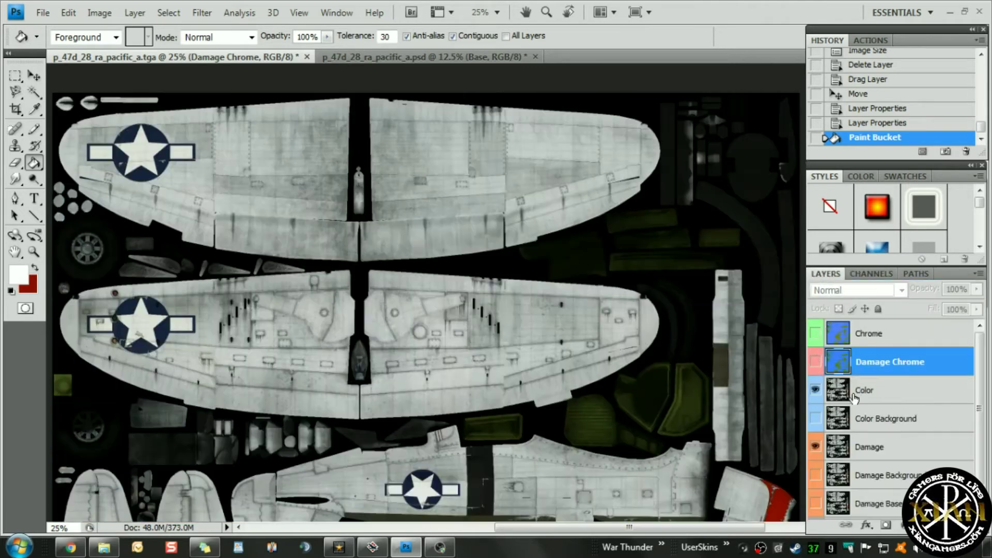
pyautogui.click(854, 391)
pyautogui.click(871, 273)
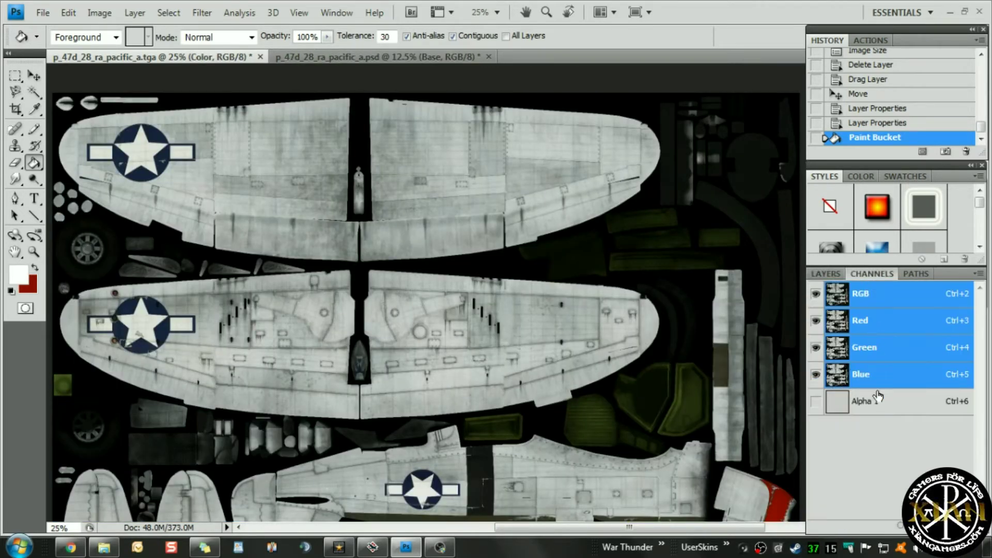
pyautogui.click(830, 274)
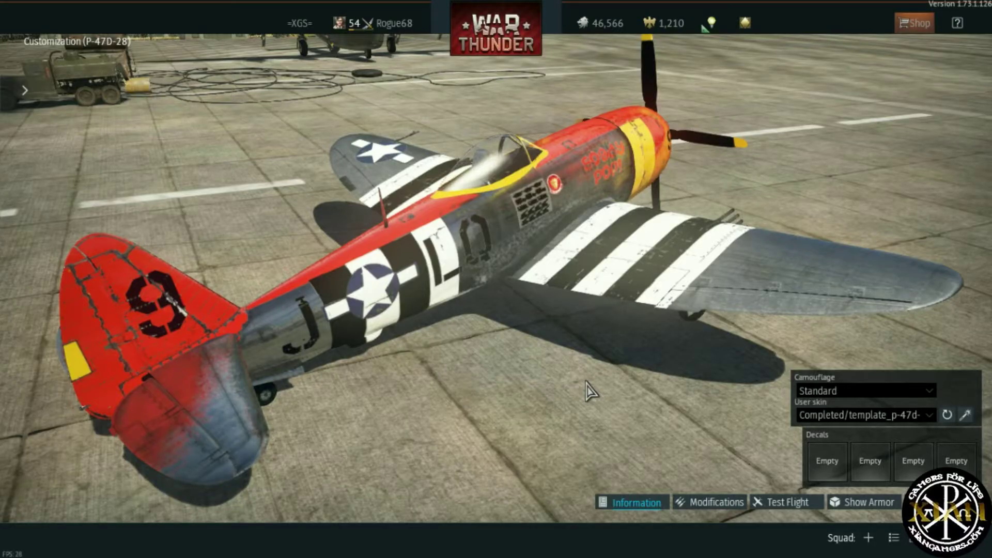
# Orbit around the P-47D-28 and apply the template_p-47d-28 user skin to it
pyautogui.moveTo(590, 391); pyautogui.dragTo(497, 411)
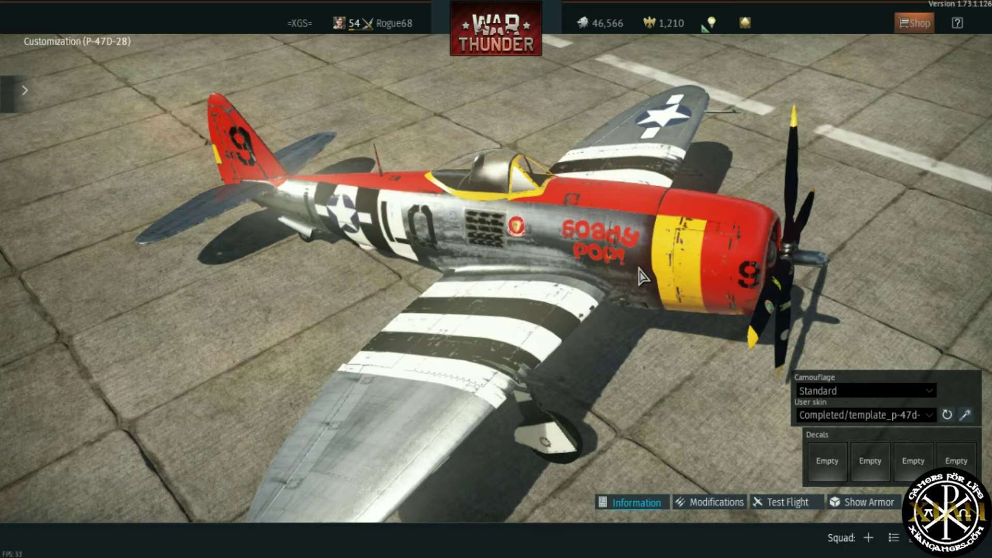
pyautogui.moveTo(631, 298); pyautogui.dragTo(561, 308)
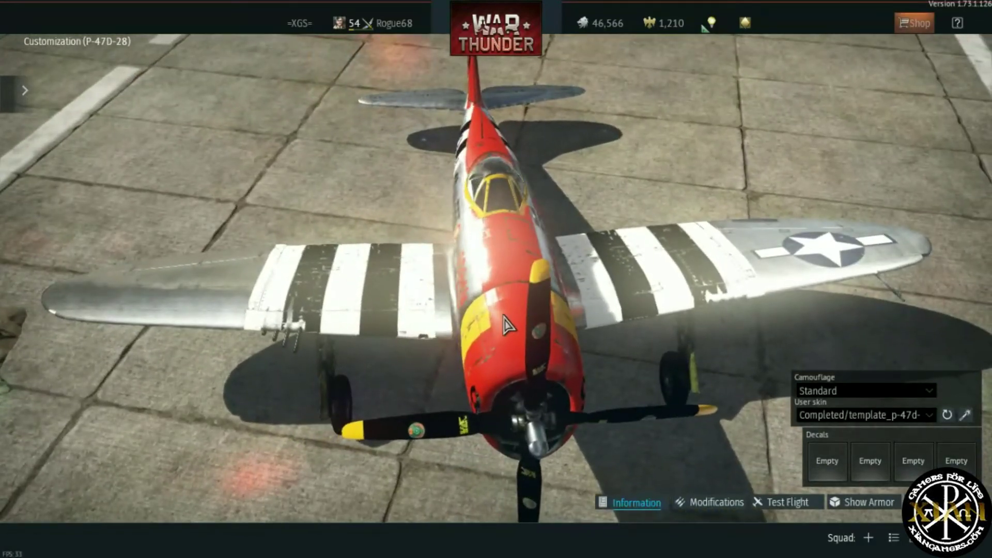
pyautogui.moveTo(416, 341); pyautogui.dragTo(481, 323)
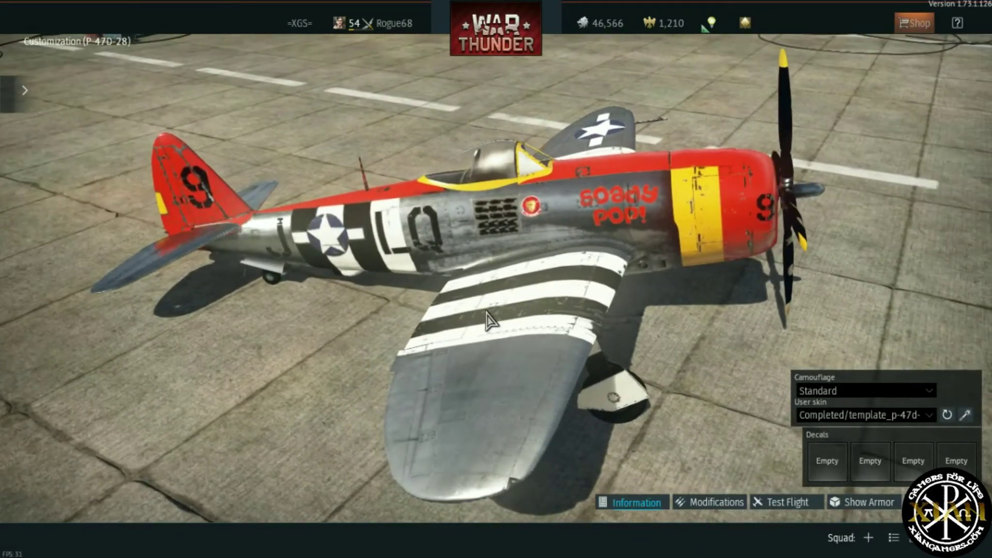
pyautogui.moveTo(478, 320); pyautogui.dragTo(591, 336)
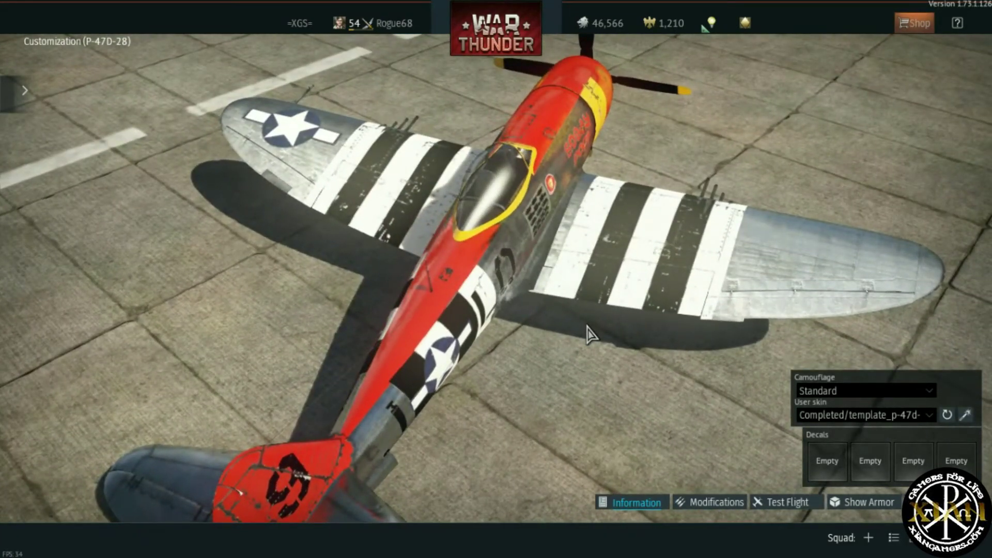
pyautogui.click(928, 417)
pyautogui.click(877, 463)
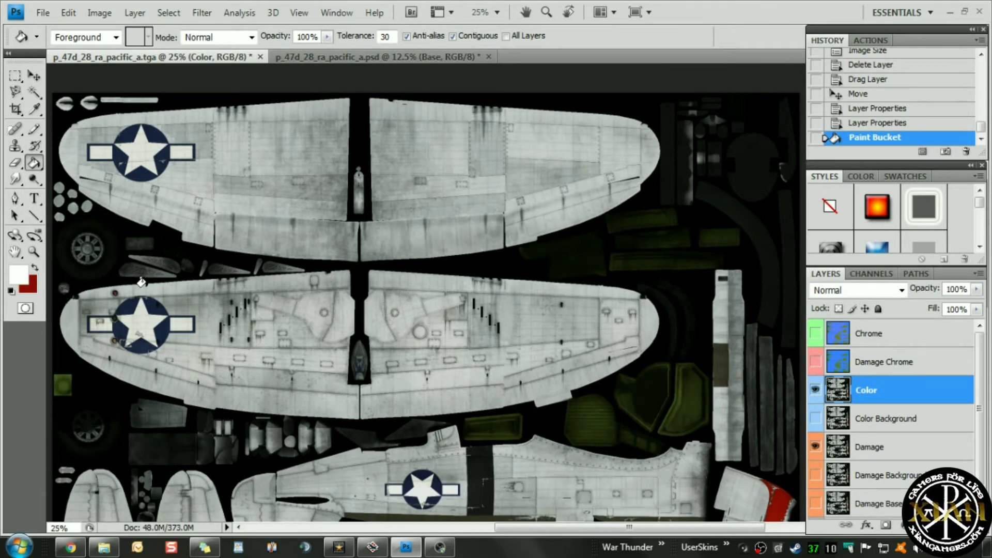
# Stamp a red roundel with a 300 px Pencil on the upper wing's right half
pyautogui.moveTo(619, 449); pyautogui.dragTo(621, 378)
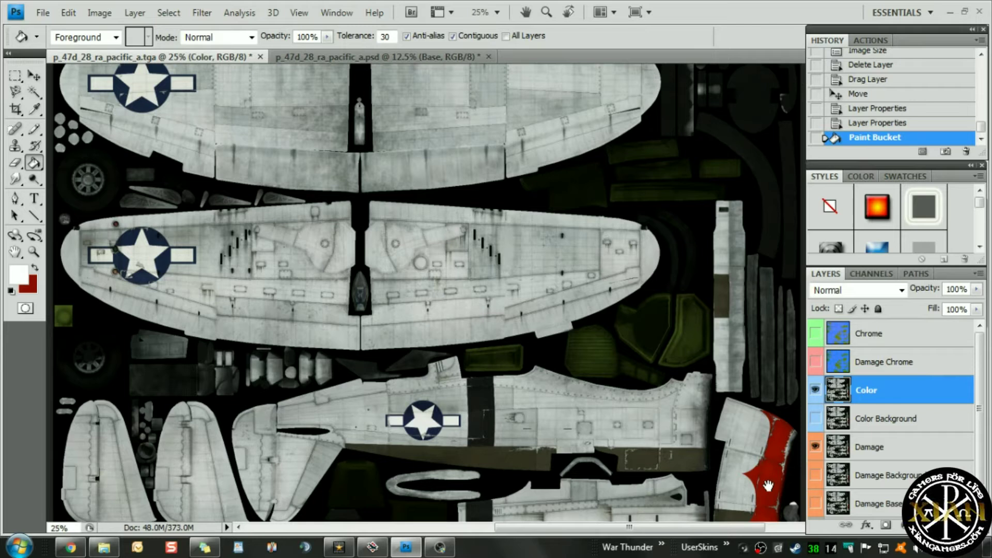
pyautogui.click(36, 270)
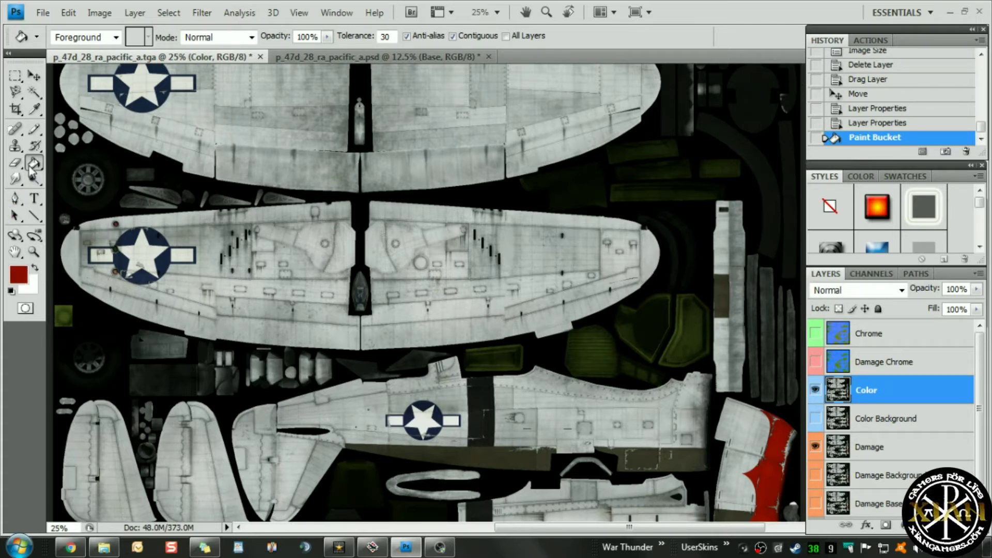
pyautogui.click(37, 114)
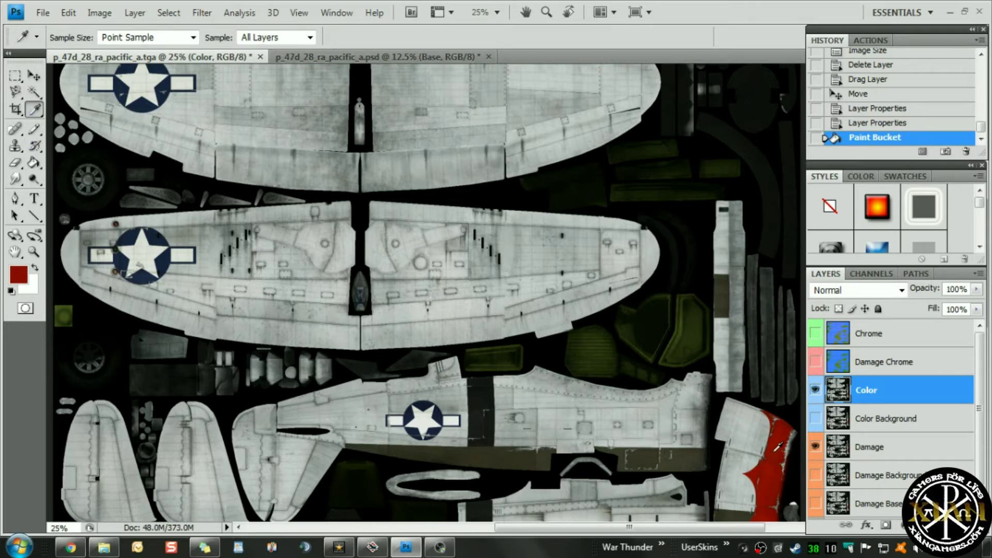
pyautogui.click(34, 129)
pyautogui.moveTo(430, 164); pyautogui.dragTo(421, 323)
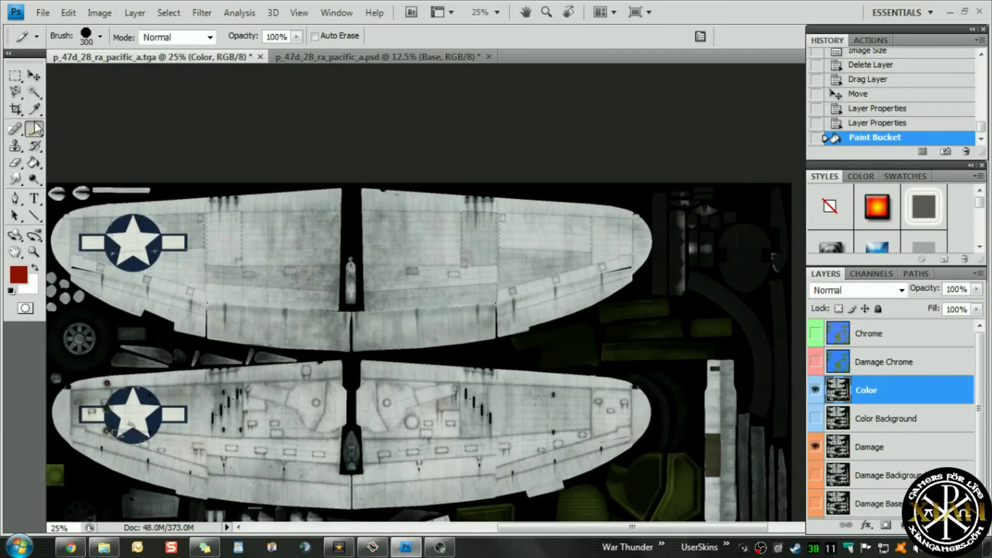
pyautogui.click(543, 240)
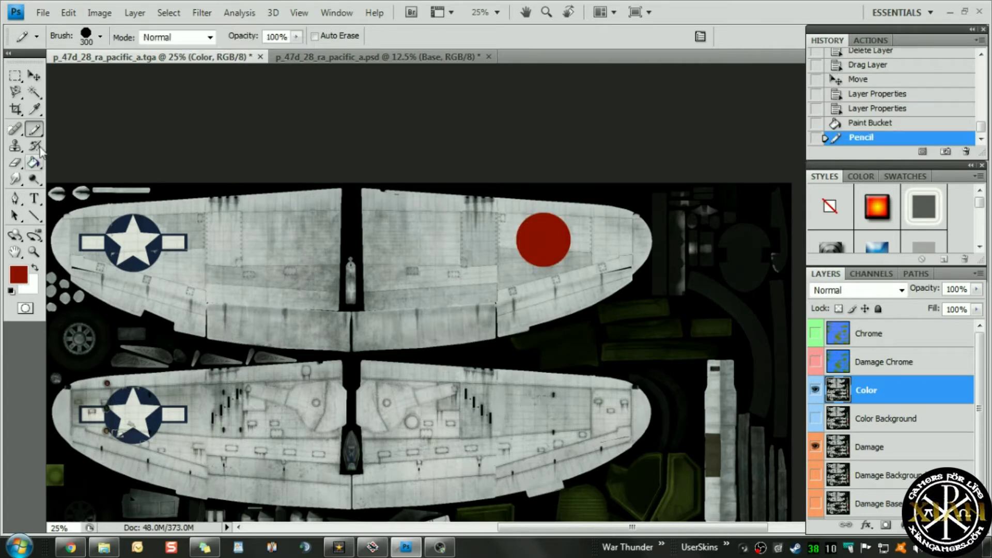
pyautogui.click(35, 95)
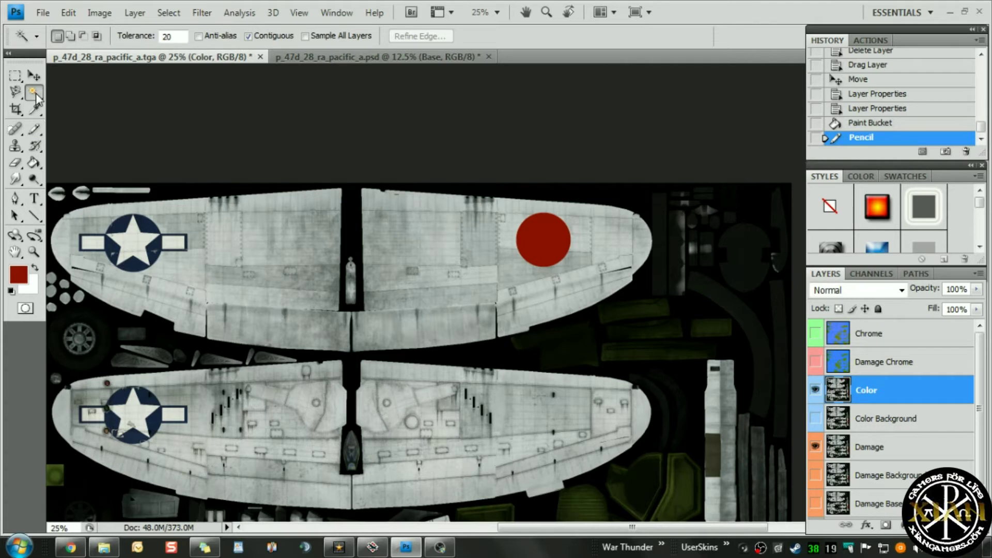
# Magic Wand the red roundel, then show the Chrome layer and isolate its Blue channel
pyautogui.click(553, 246)
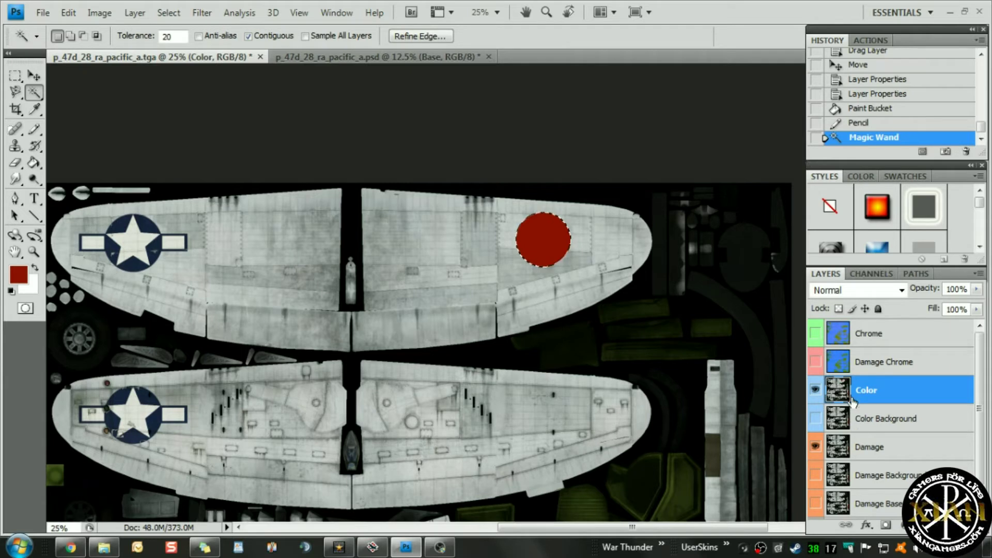
pyautogui.click(816, 333)
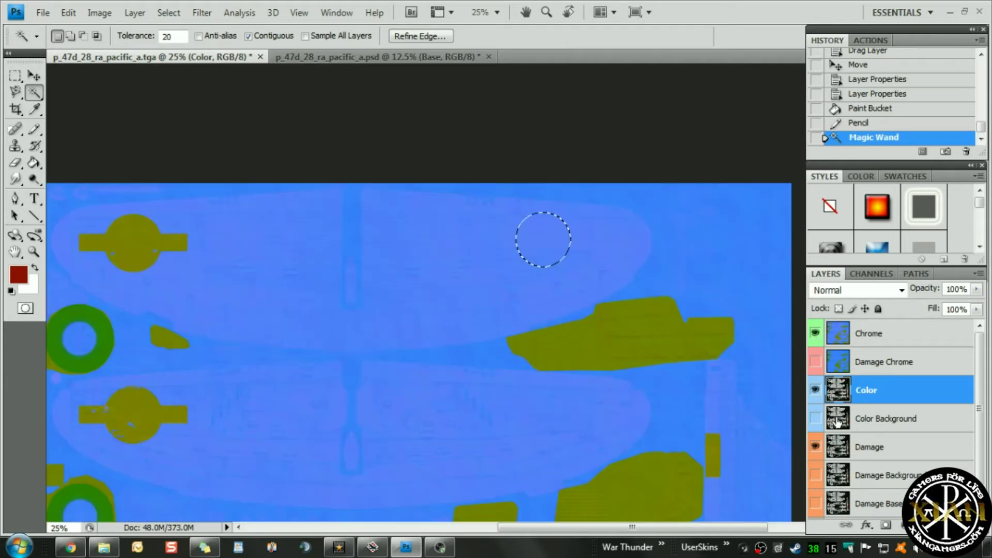
pyautogui.click(863, 335)
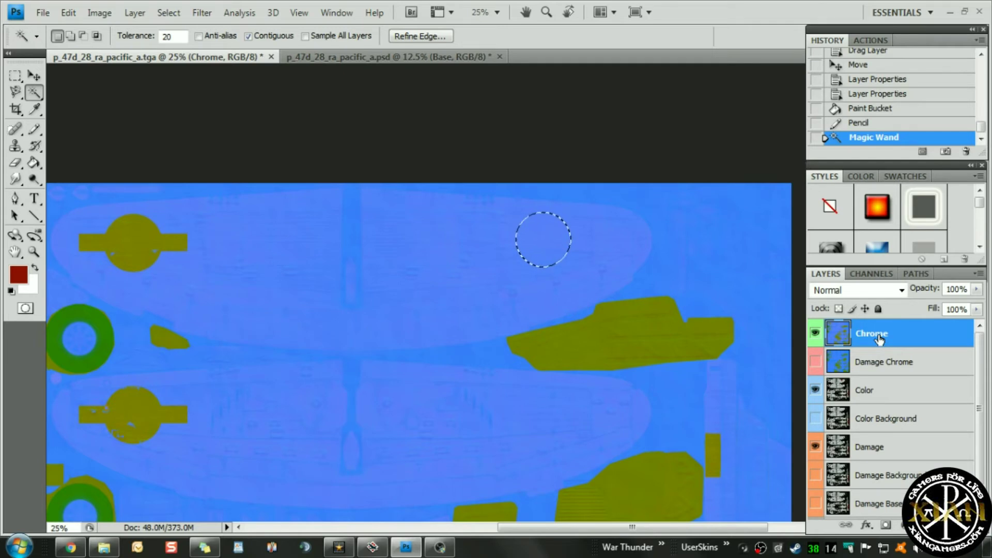
pyautogui.click(877, 275)
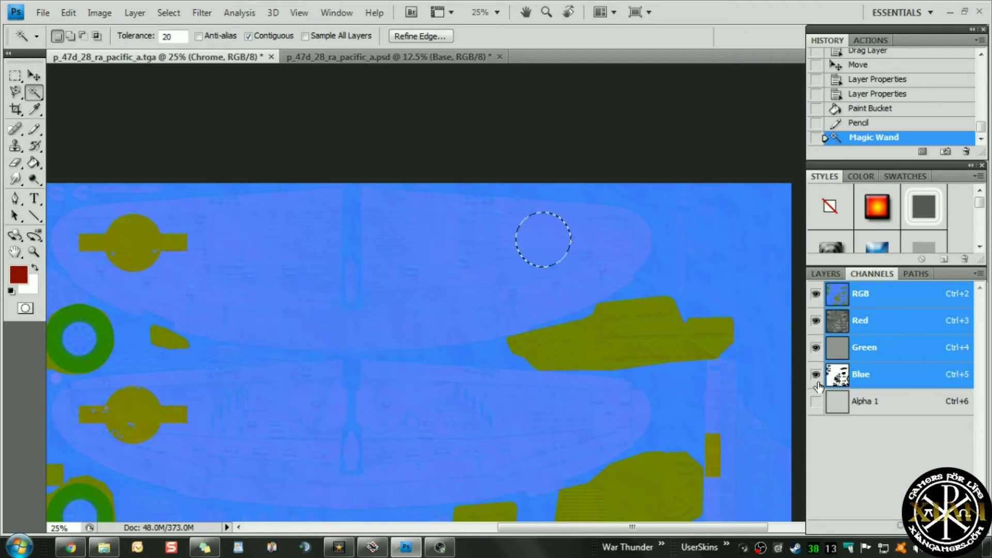
pyautogui.click(869, 374)
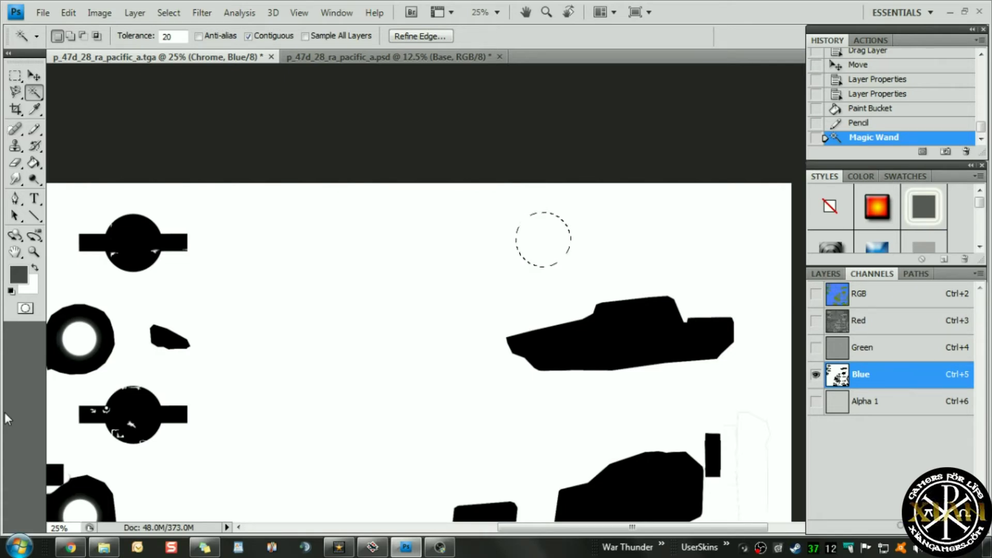
# Fill the roundel selection with sampled black in the Blue channel, then switch to Red
pyautogui.click(36, 109)
pyautogui.click(617, 347)
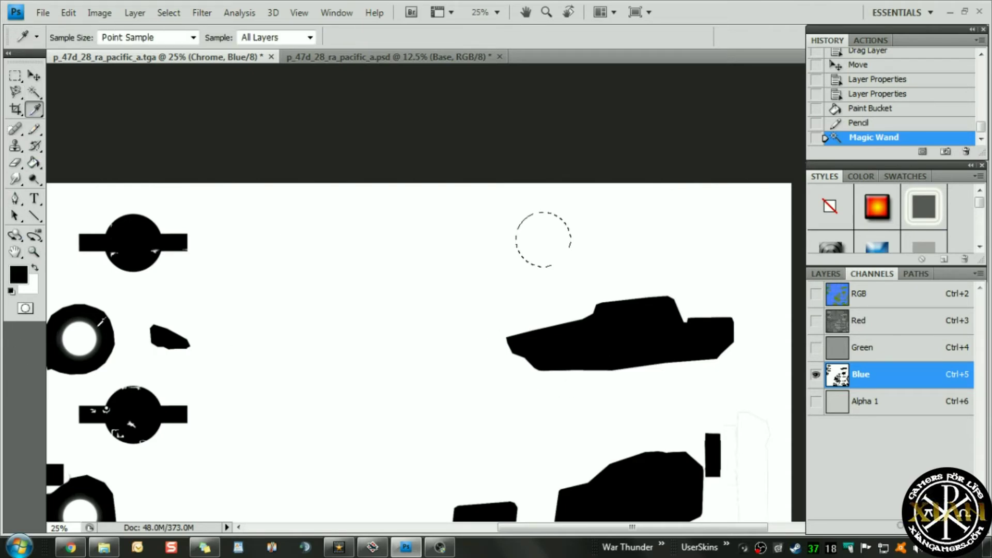
pyautogui.click(34, 163)
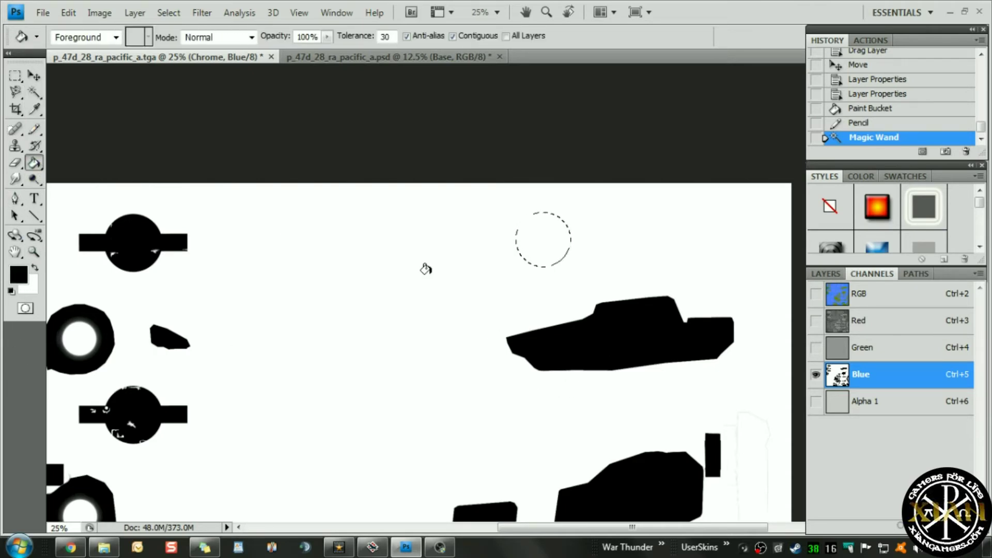
pyautogui.click(546, 236)
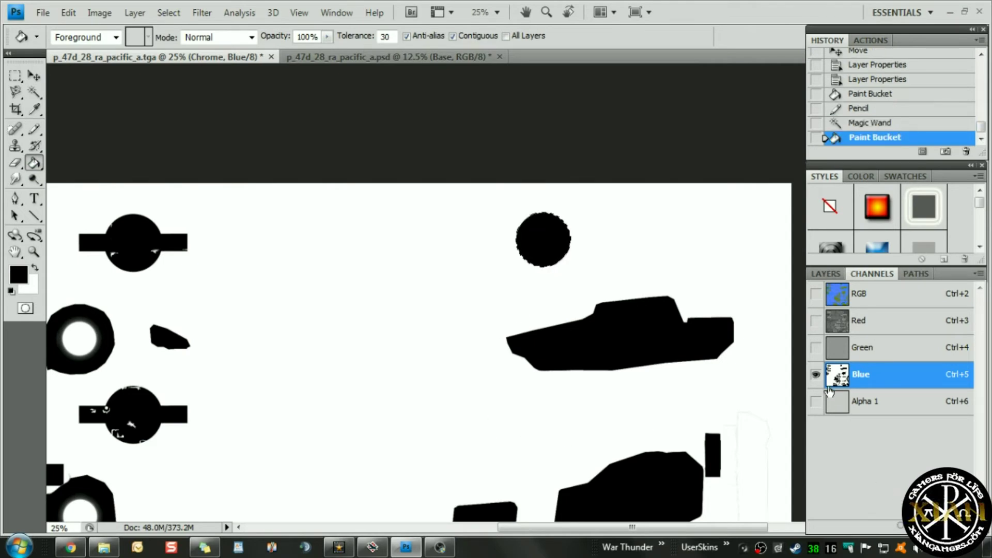
pyautogui.click(816, 321)
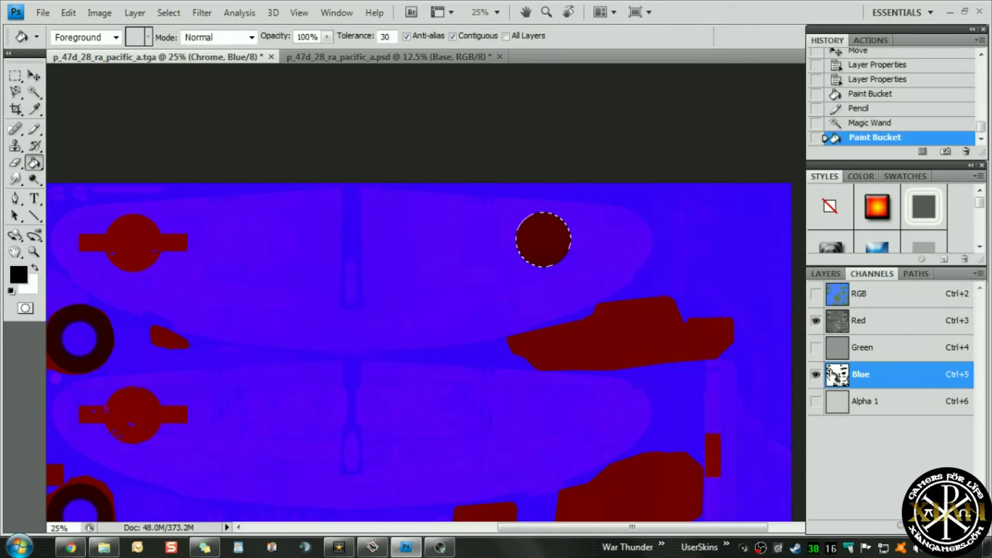
pyautogui.click(817, 376)
pyautogui.click(895, 325)
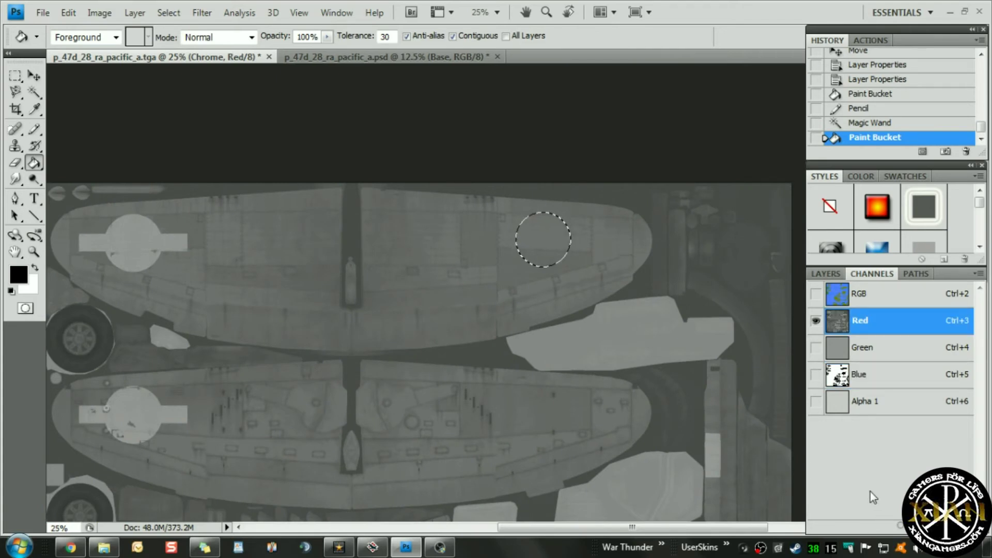
# Sample the surrounding 737373 grey and Paint Bucket the roundel circle with it in the Red channel
pyautogui.moveTo(326, 398); pyautogui.dragTo(327, 306)
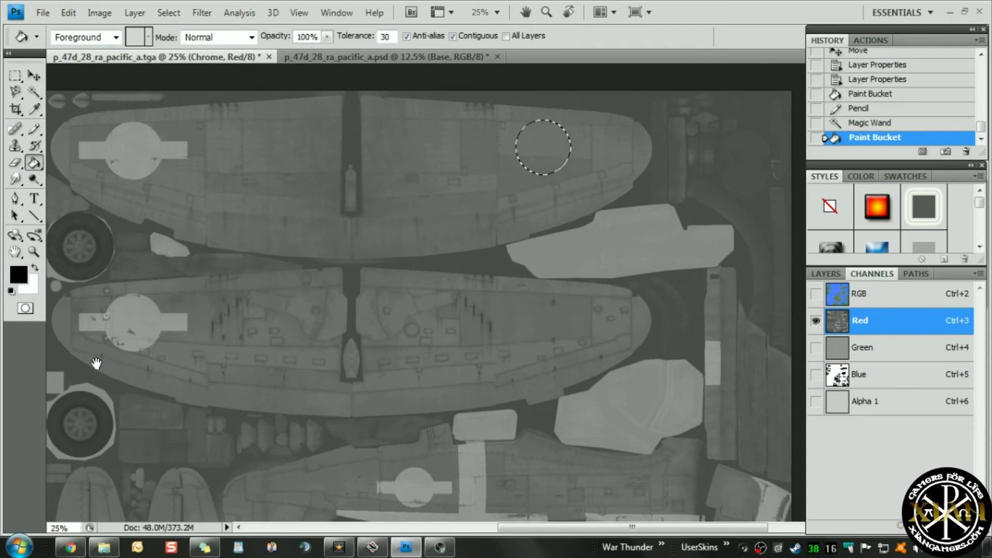
pyautogui.click(35, 110)
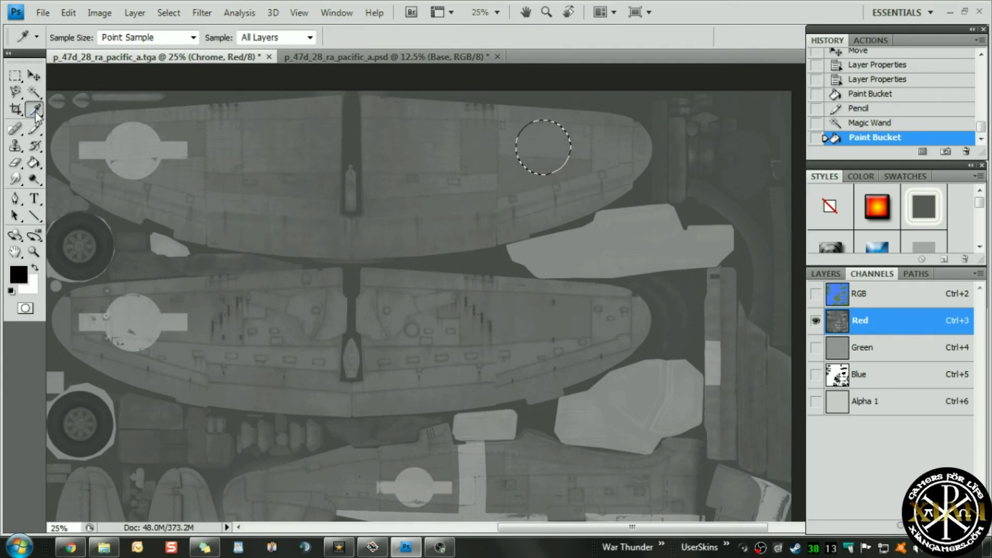
pyautogui.click(624, 243)
pyautogui.click(21, 276)
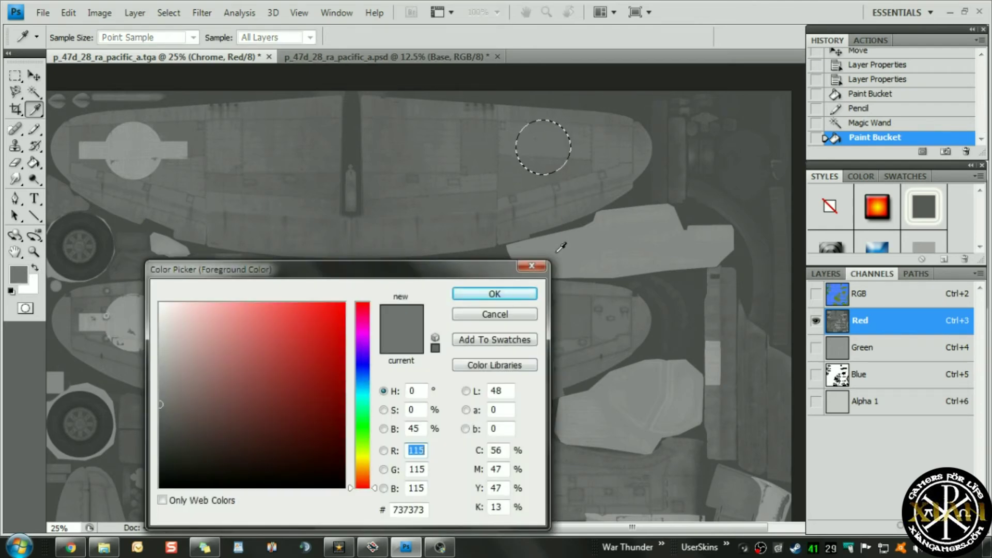
pyautogui.click(495, 293)
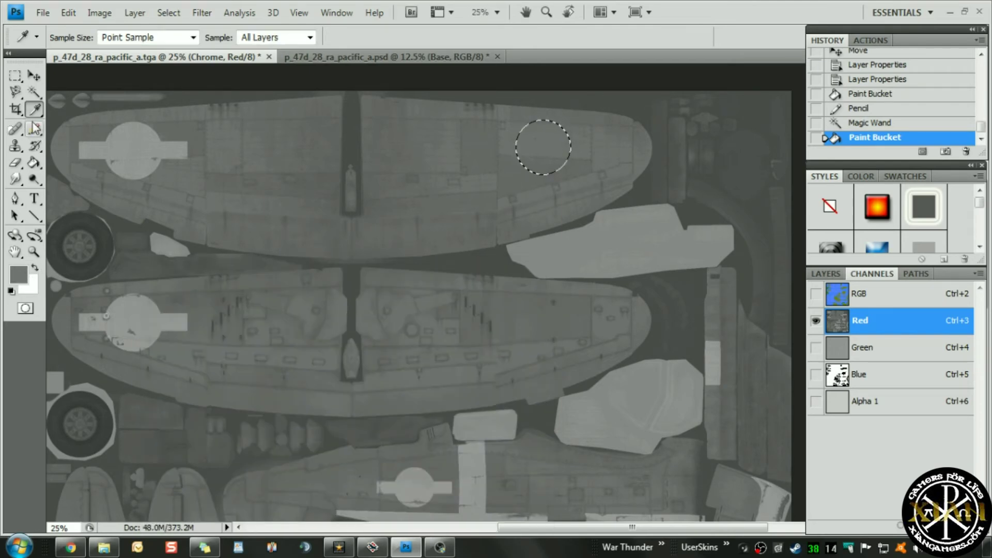
pyautogui.click(34, 163)
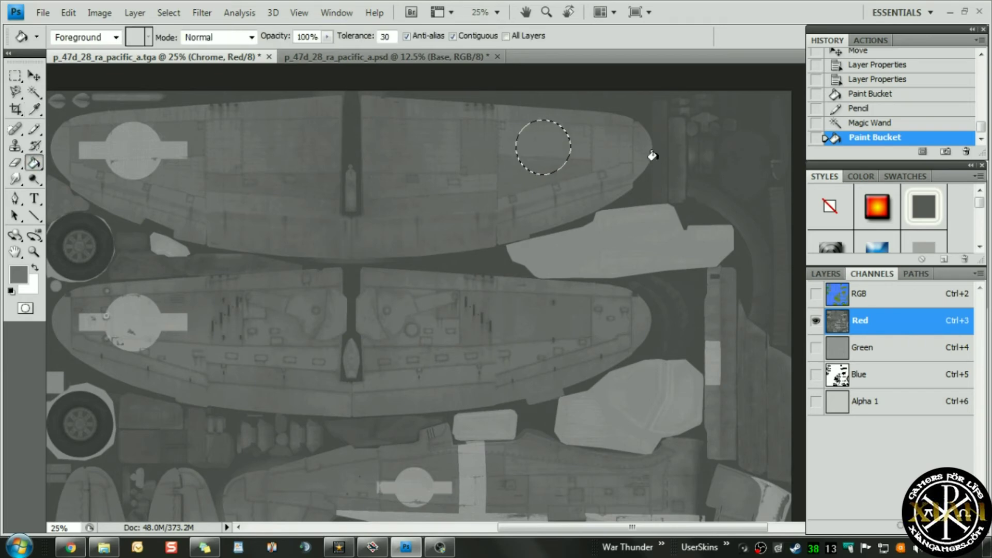
pyautogui.click(524, 144)
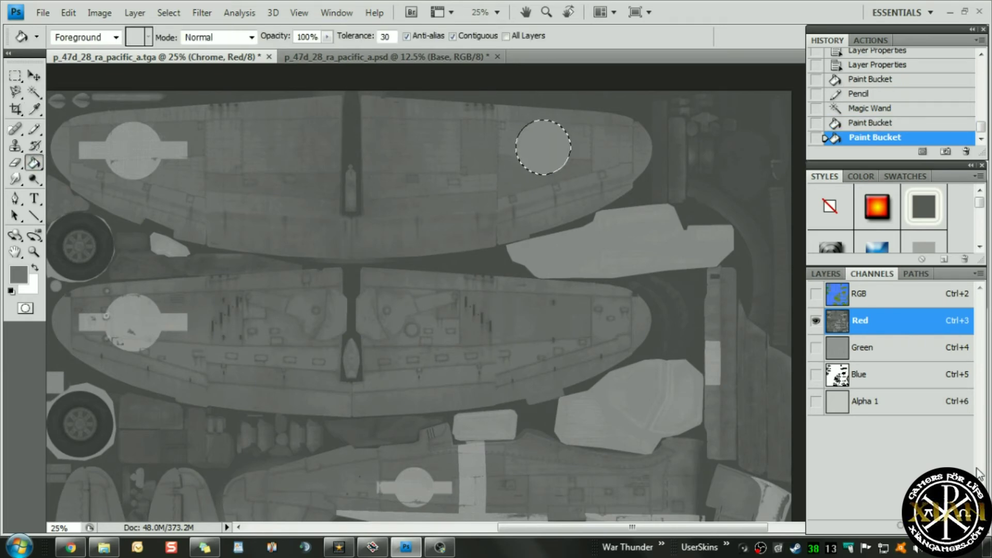
# Restore the RGB composite, return to Layers, deselect the circle and open Save As
pyautogui.click(817, 294)
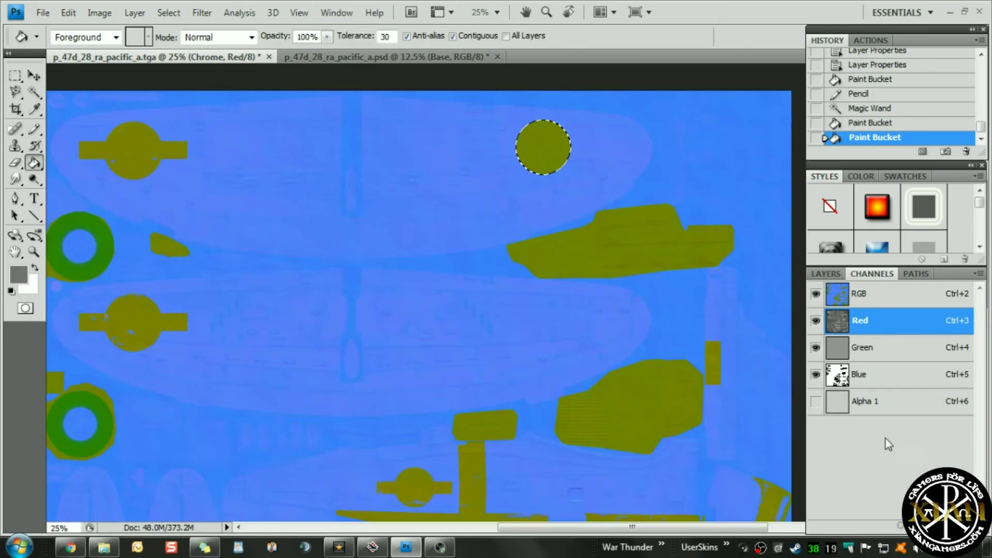
pyautogui.click(825, 274)
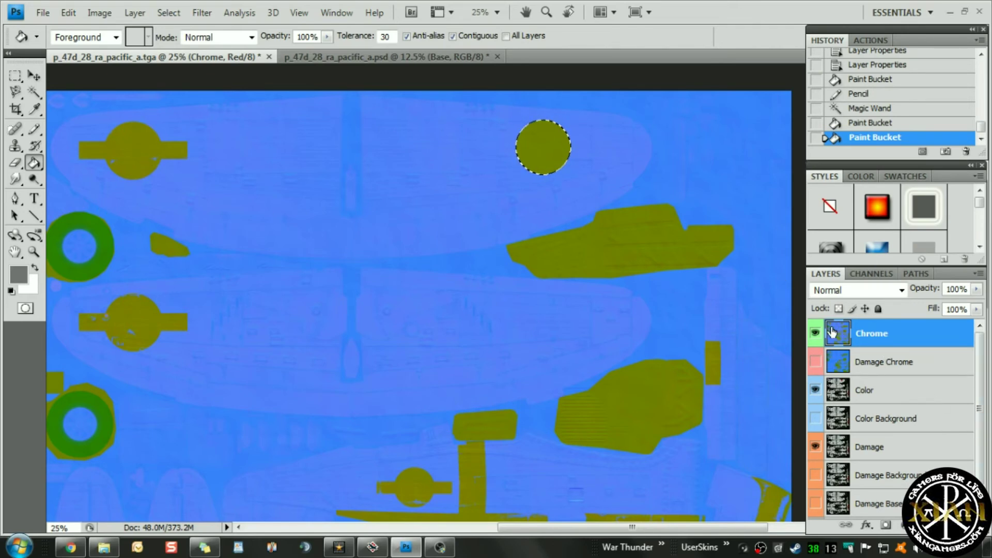
pyautogui.hotkey('ctrl', 'd')
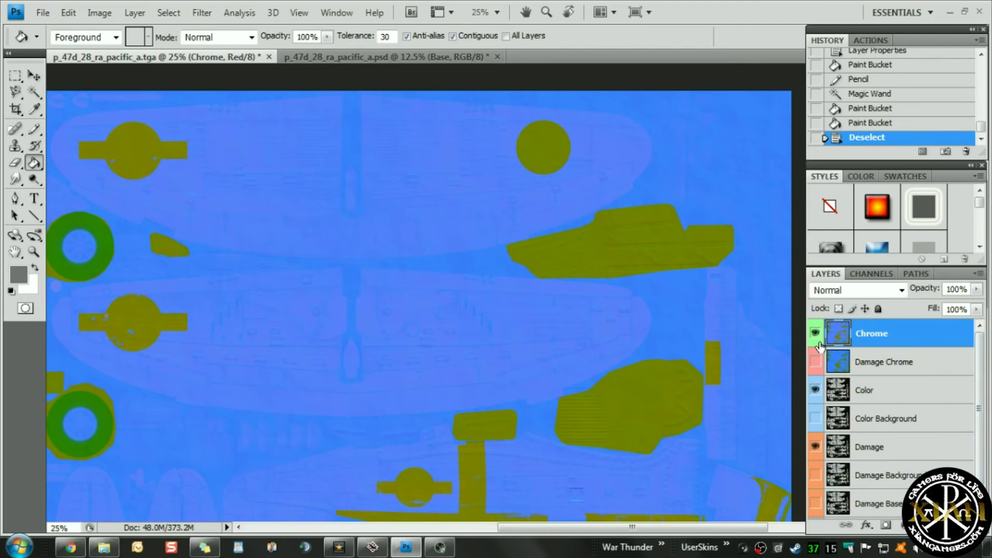
pyautogui.hotkey('ctrl', 'shift', 's')
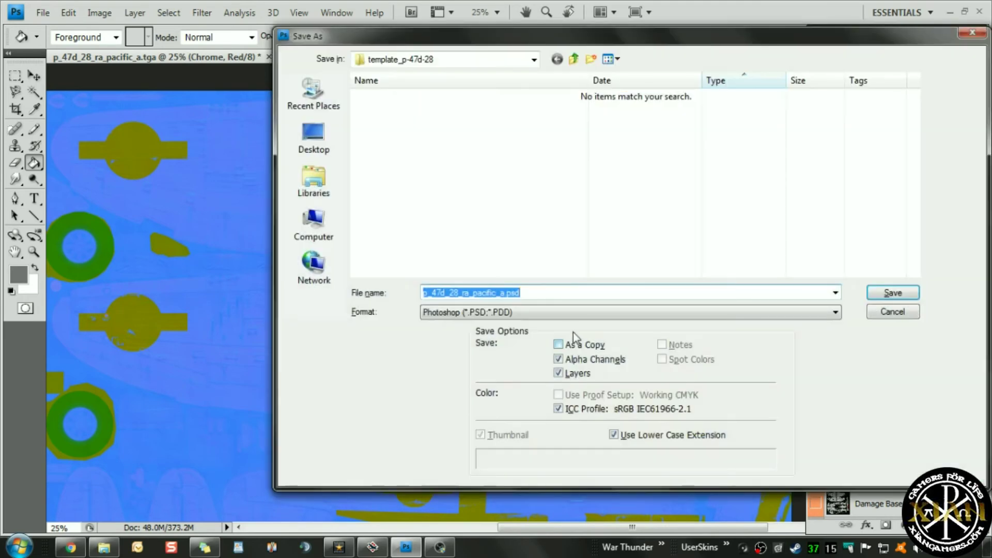
# Save as Targa over p_47d_28_ra_pacific_n.tga, confirming the replacement and default Targa options
pyautogui.click(556, 313)
pyautogui.click(540, 505)
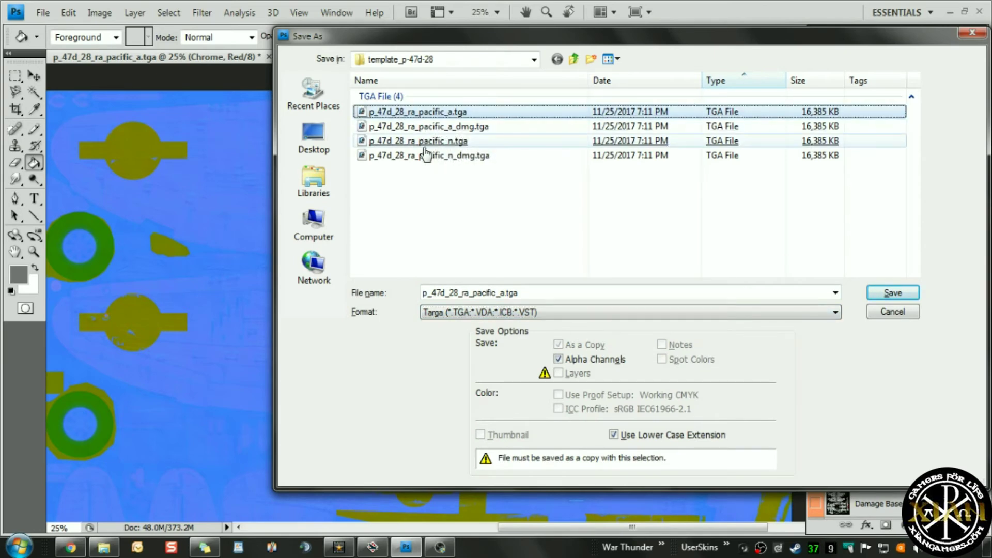
pyautogui.click(421, 145)
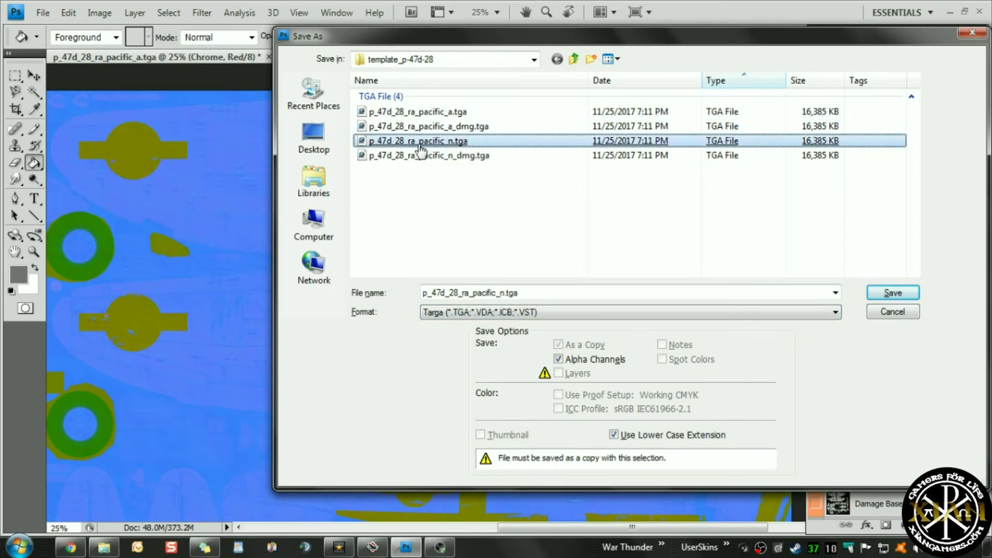
pyautogui.press('Return')
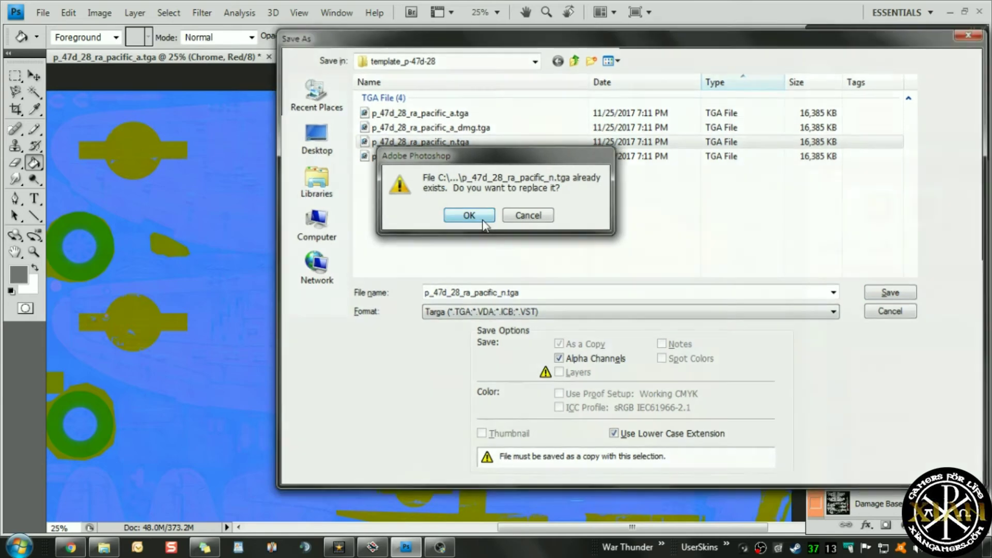
pyautogui.click(483, 222)
pyautogui.click(538, 264)
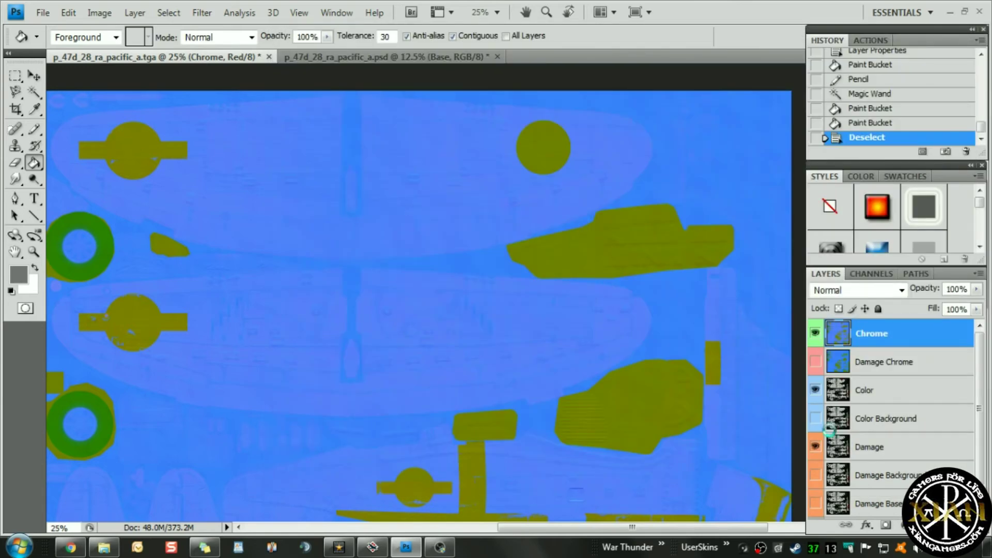
# Hide the Chrome layer and save Color as a 32-bit Targa, replacing p_47d_28_ra_pacific_a.tga
pyautogui.click(816, 334)
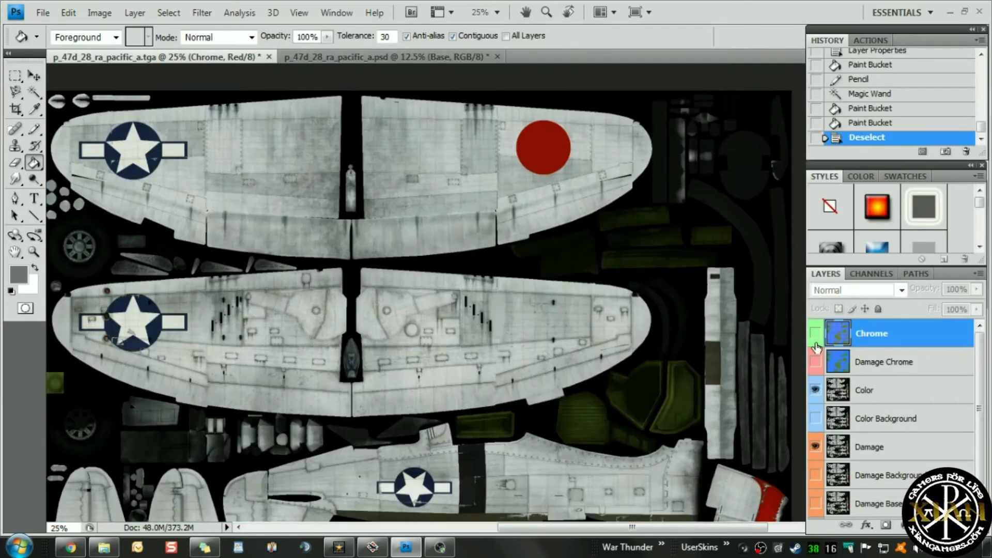
pyautogui.click(865, 402)
pyautogui.hotkey('ctrl', 'shift', 's')
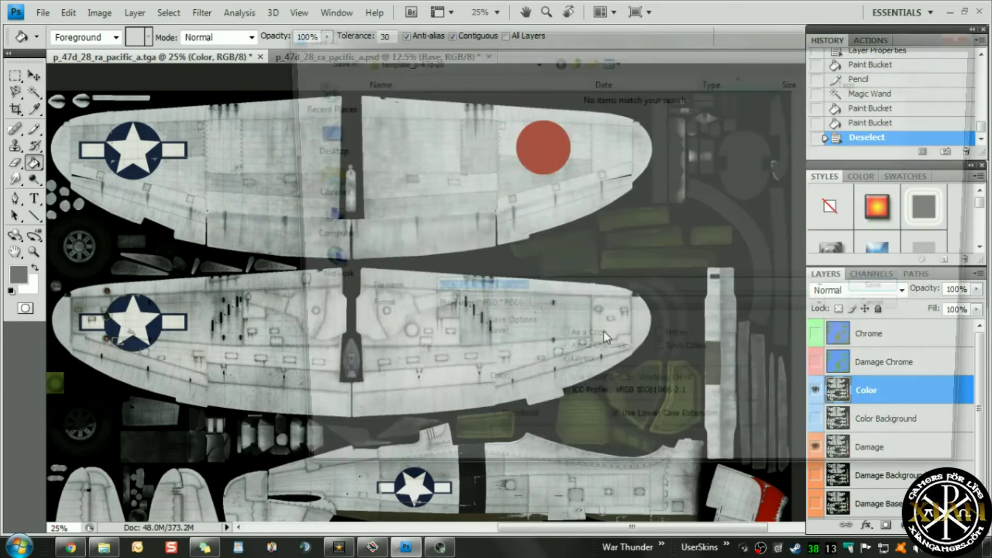
pyautogui.click(488, 312)
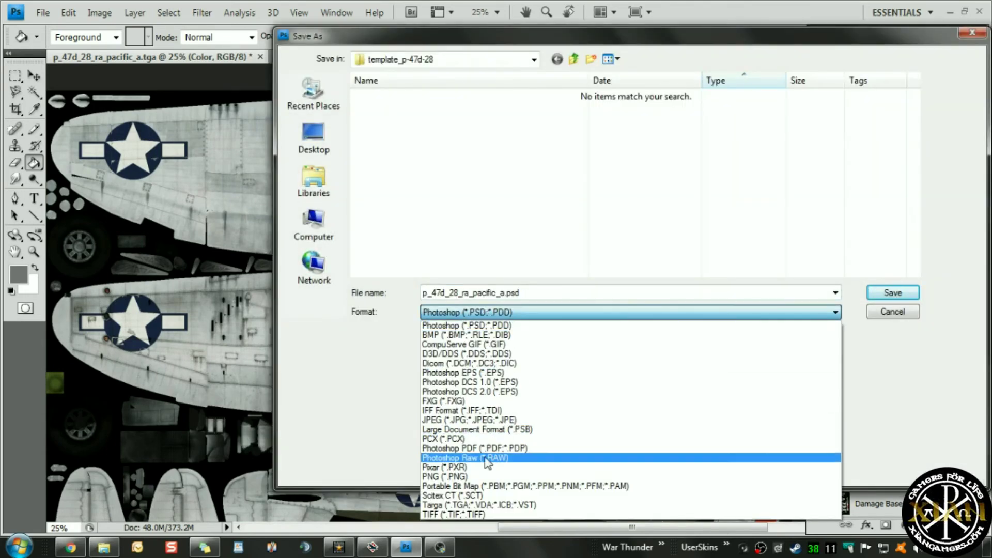
pyautogui.click(474, 505)
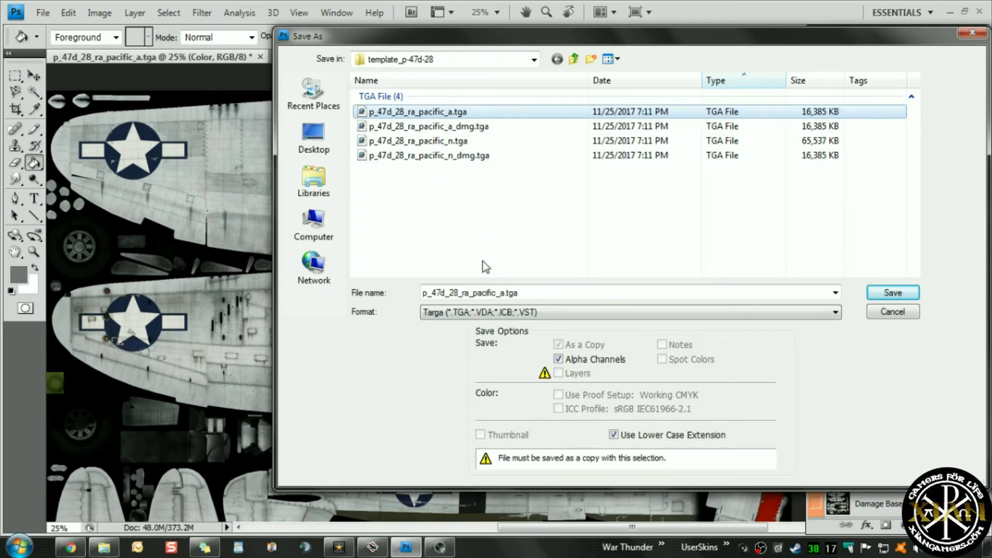
pyautogui.press('Return')
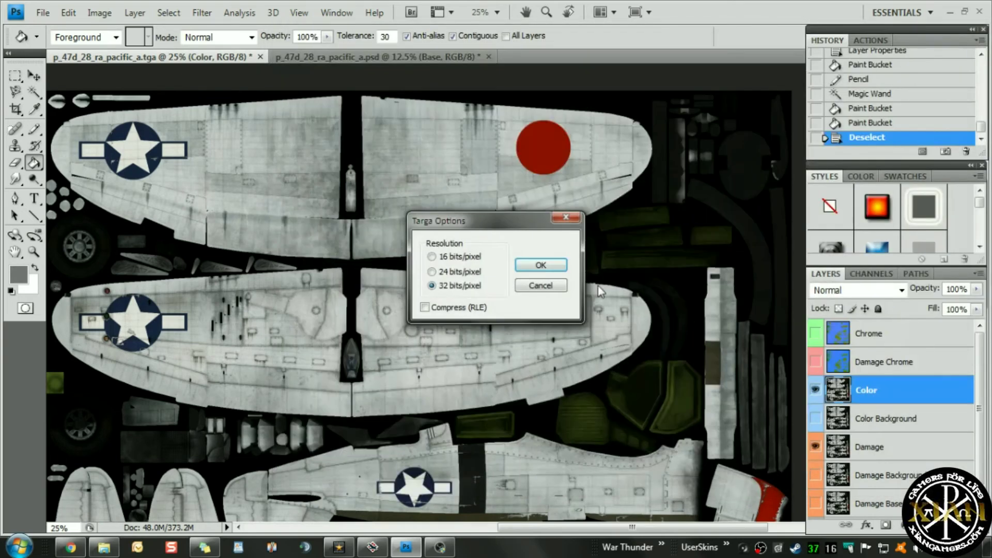
pyautogui.click(540, 265)
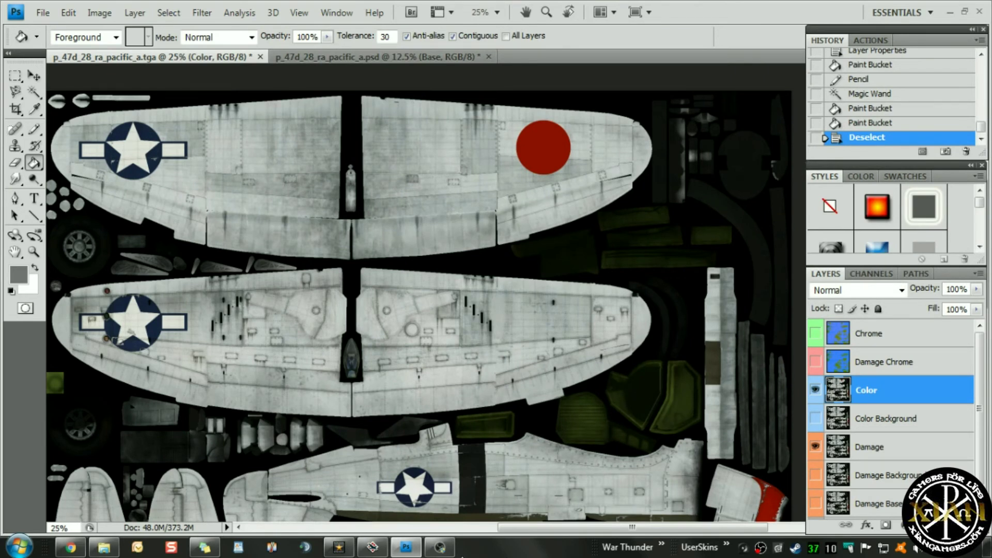
# Reload the template_p-47d-28 skin and orbit the P-47D-28 to inspect the red wing roundel
pyautogui.click(440, 548)
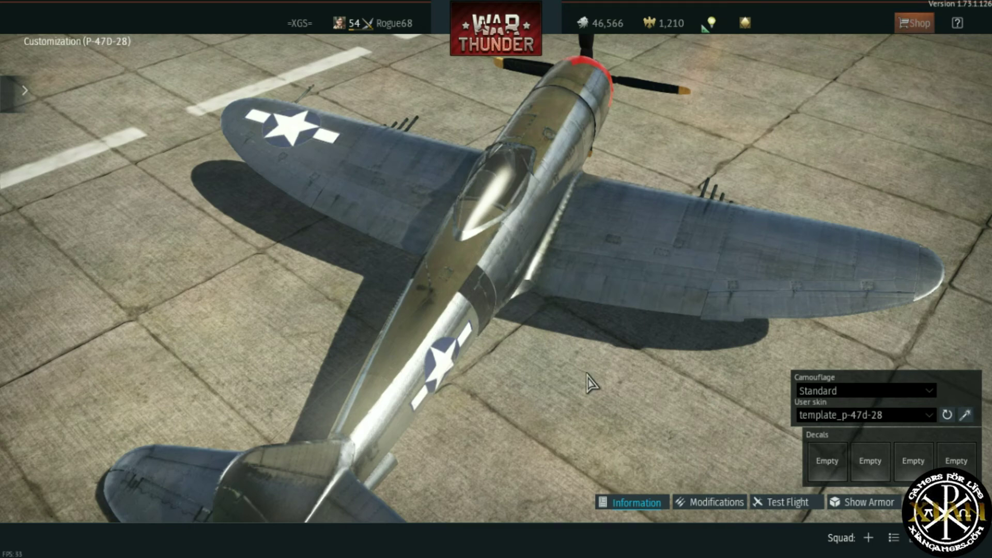
pyautogui.click(947, 415)
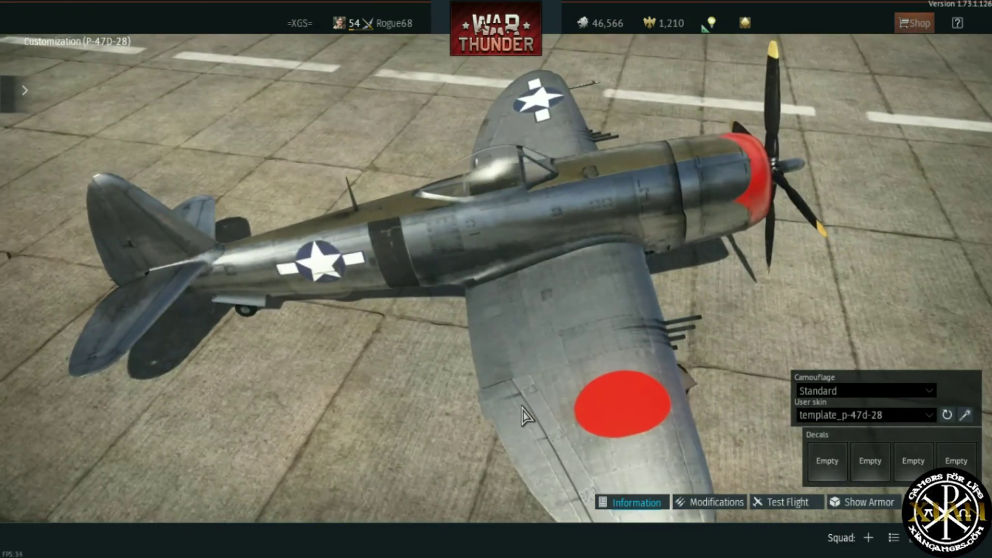
pyautogui.moveTo(523, 415); pyautogui.dragTo(574, 442)
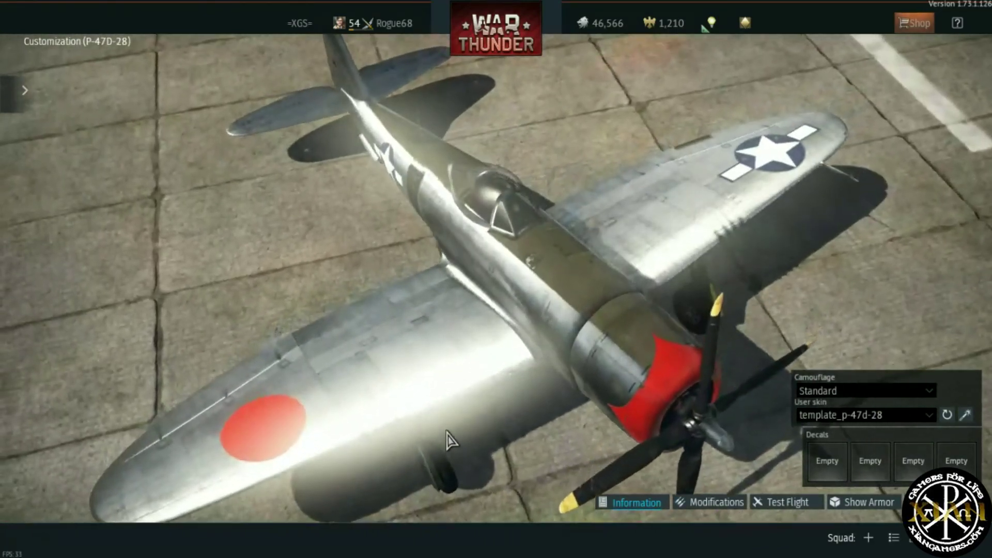
pyautogui.moveTo(450, 440); pyautogui.dragTo(640, 435)
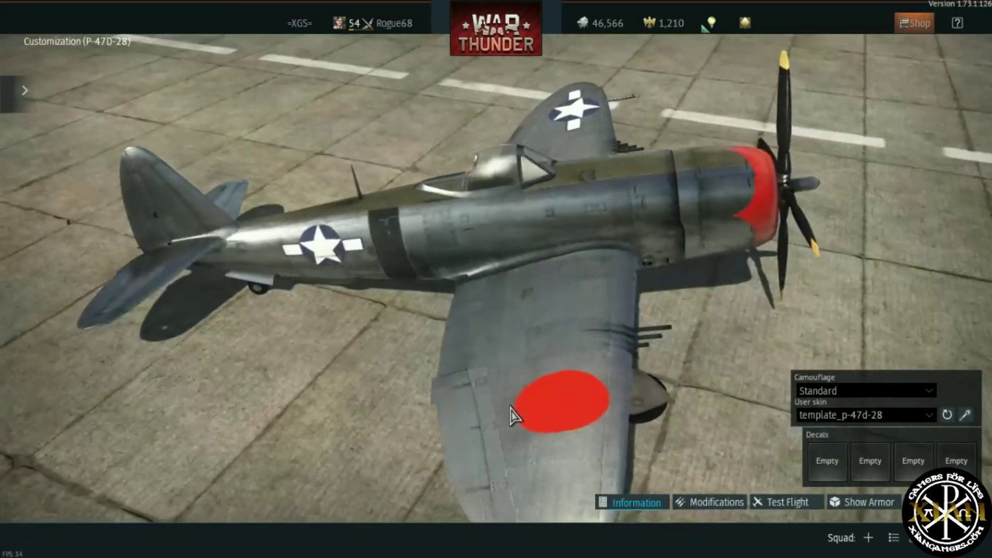
pyautogui.moveTo(512, 416); pyautogui.dragTo(476, 385)
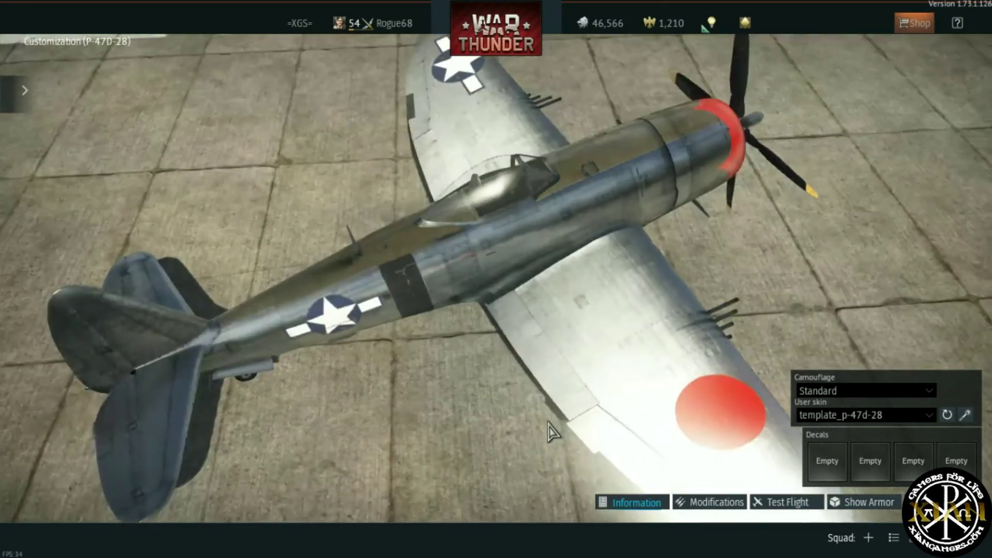
pyautogui.moveTo(552, 431); pyautogui.dragTo(593, 427)
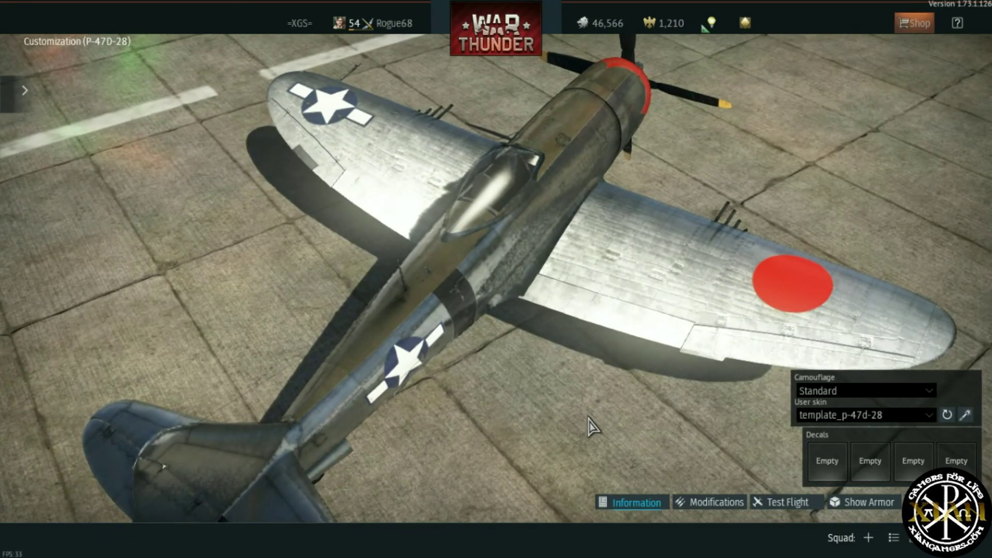
pyautogui.moveTo(593, 427); pyautogui.dragTo(532, 406)
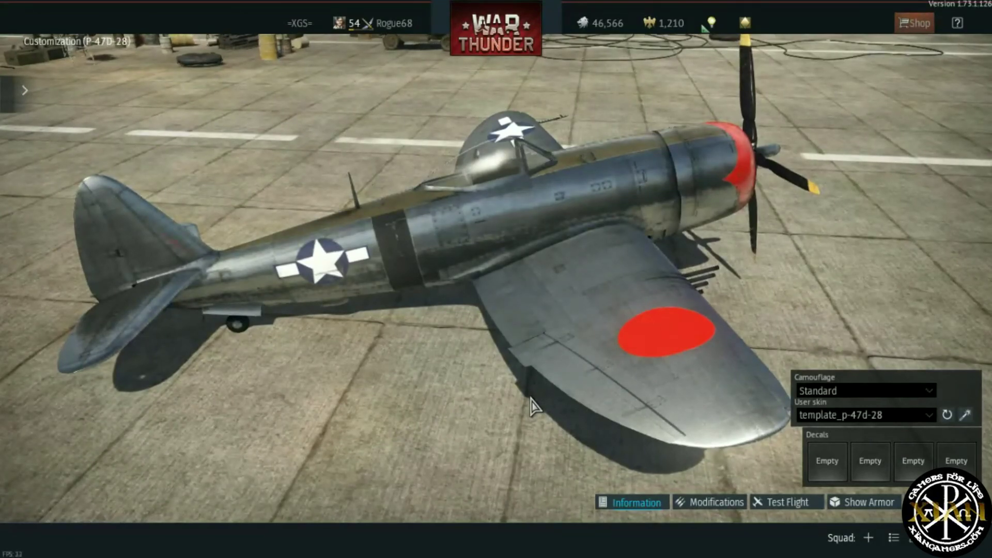
pyautogui.moveTo(535, 407); pyautogui.dragTo(554, 421)
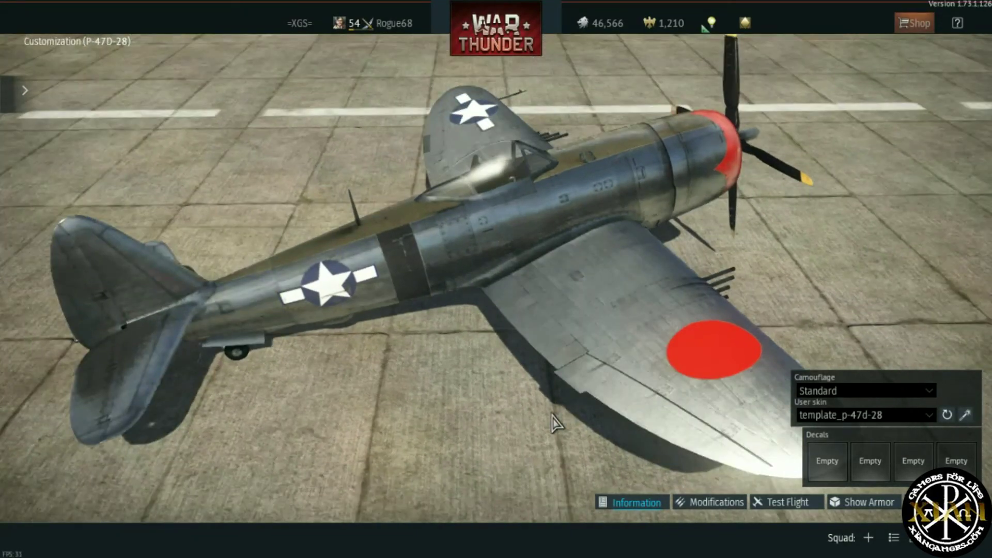